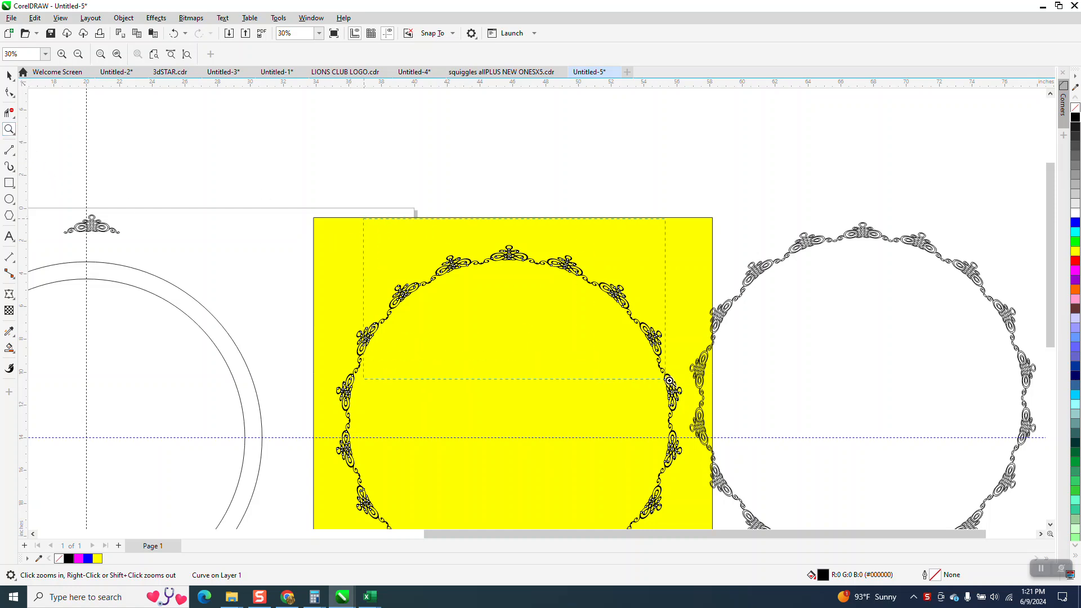
Examine the black ornament ring on the yellow square and the single ornament above the two circles up close
left_click_drag(669, 381, 670, 381)
left_click_drag(278, 145, 451, 265)
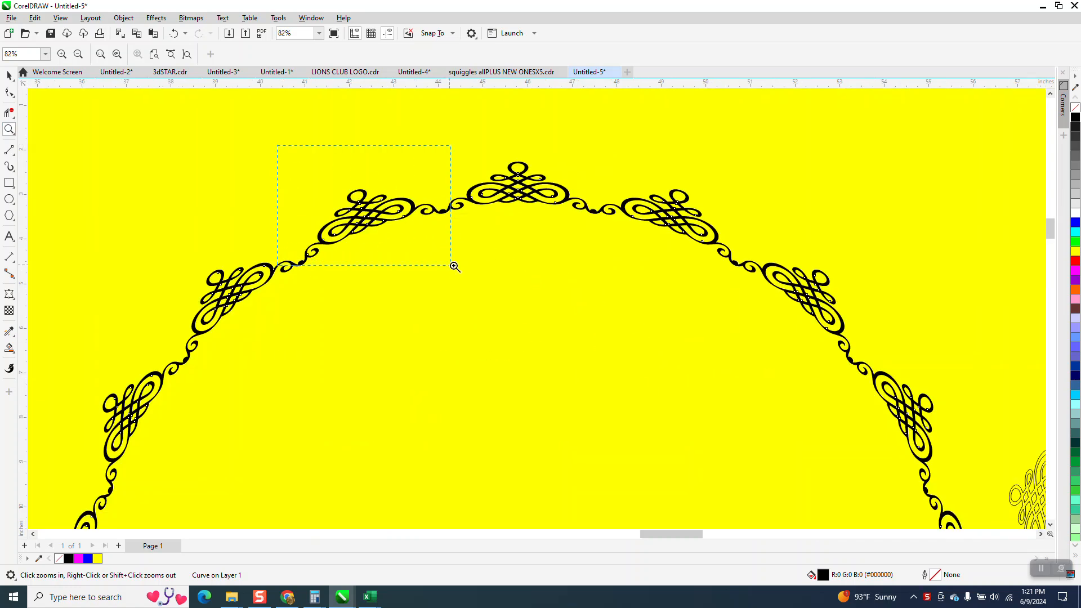
scroll(461, 258, "down", 4)
scroll(573, 241, "down", 2)
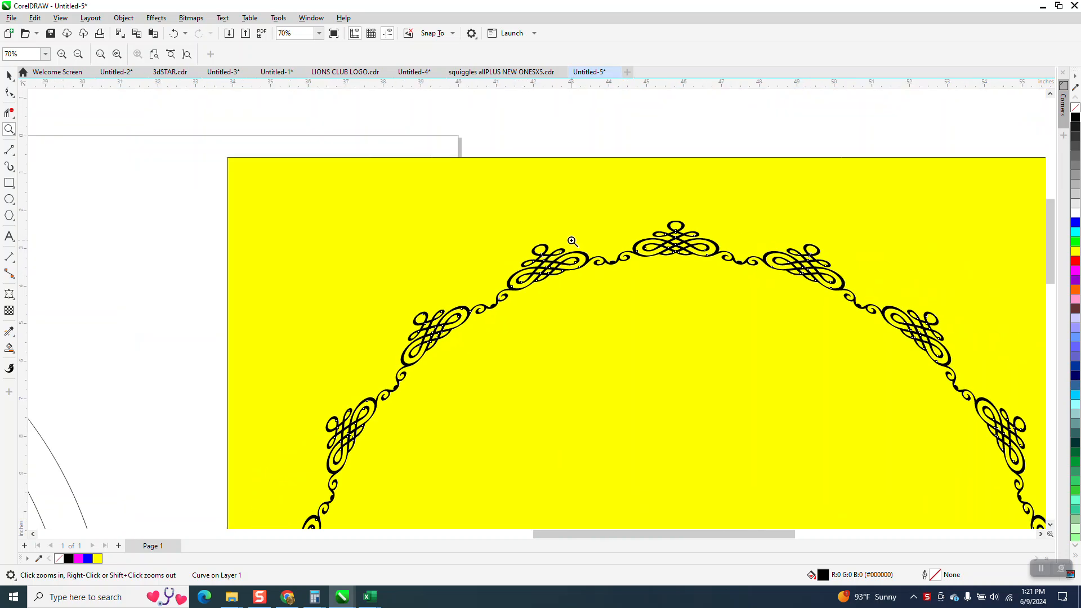
scroll(572, 241, "down", 5)
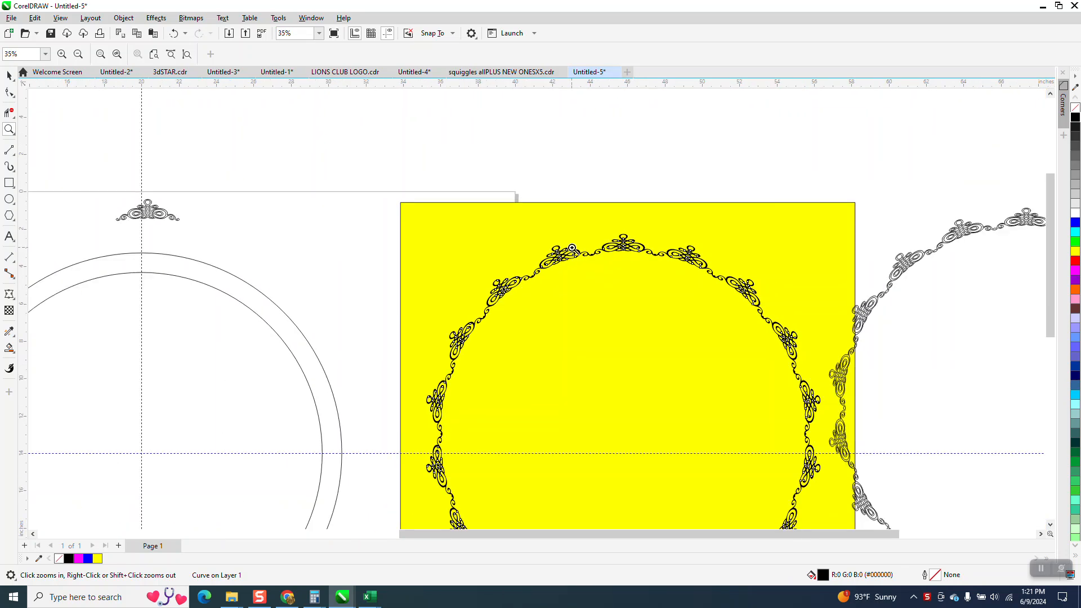
left_click_drag(200, 199, 304, 250)
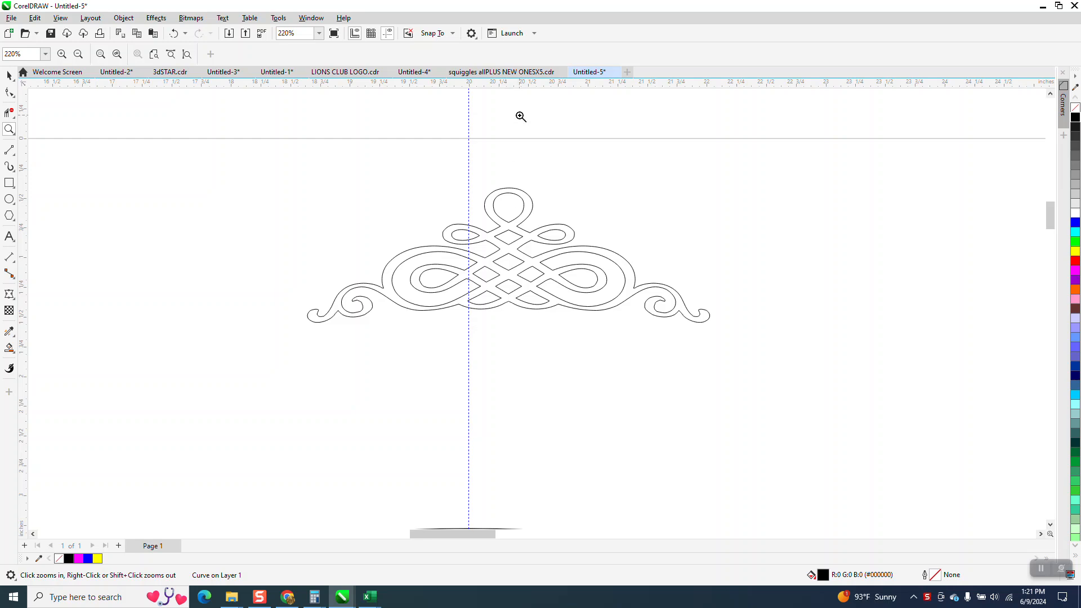
Look through the ornament designs on pages 4, 5 and 1 of the squiggles file and return to the Untitled-5 drawing
left_click(501, 72)
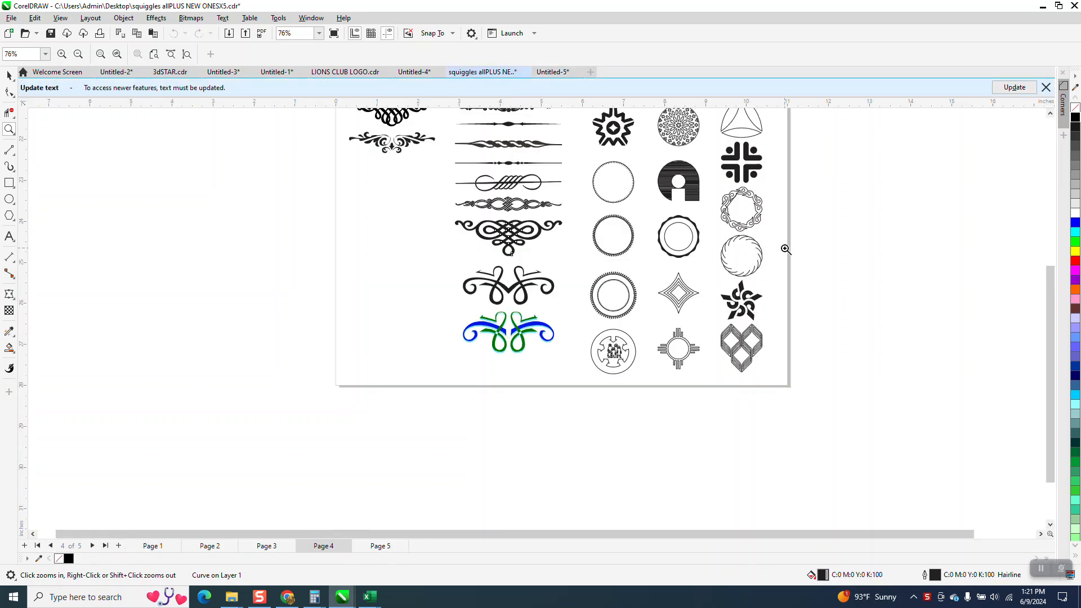
left_click_drag(1050, 338, 1050, 284)
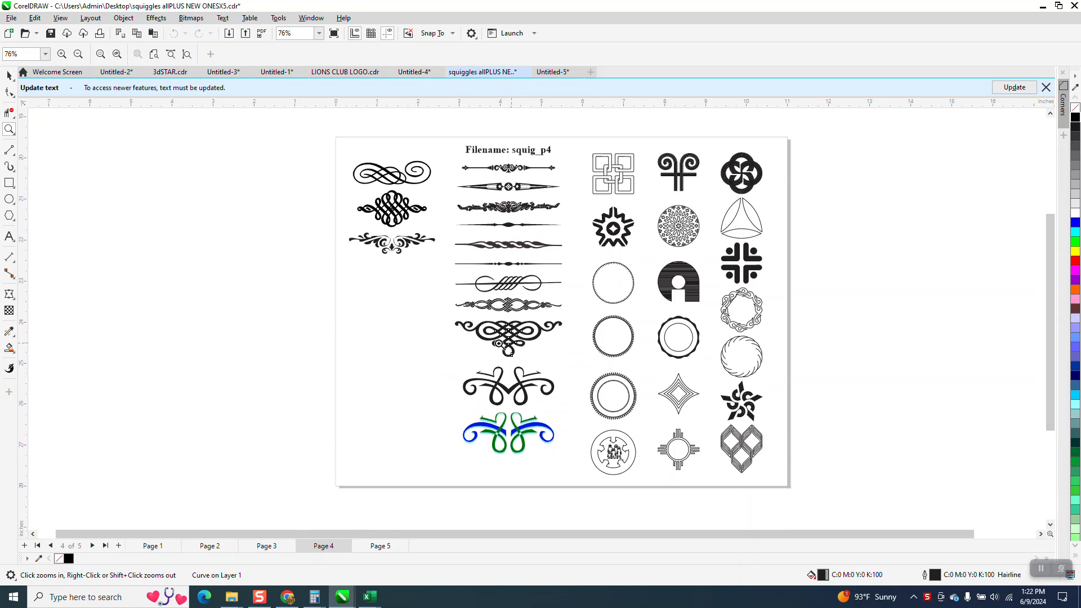
left_click(381, 545)
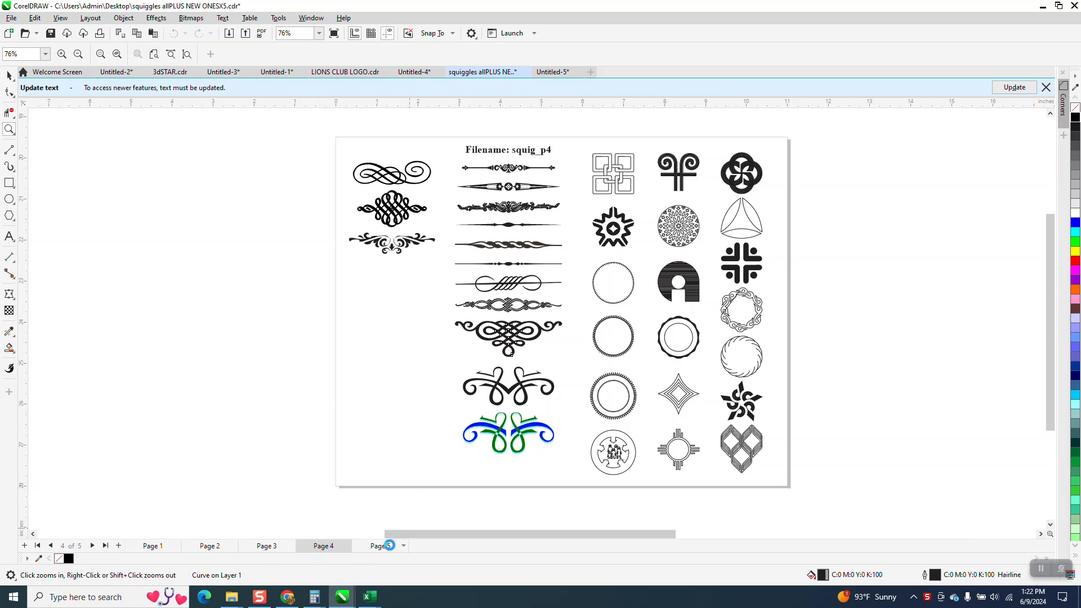
scroll(697, 371, "down", 3)
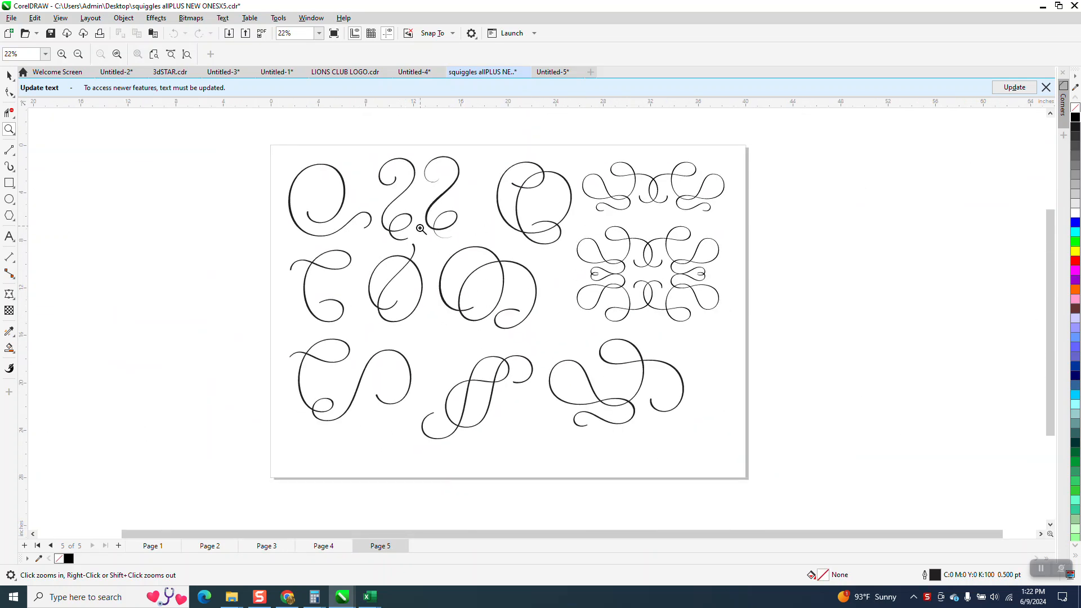
left_click(153, 545)
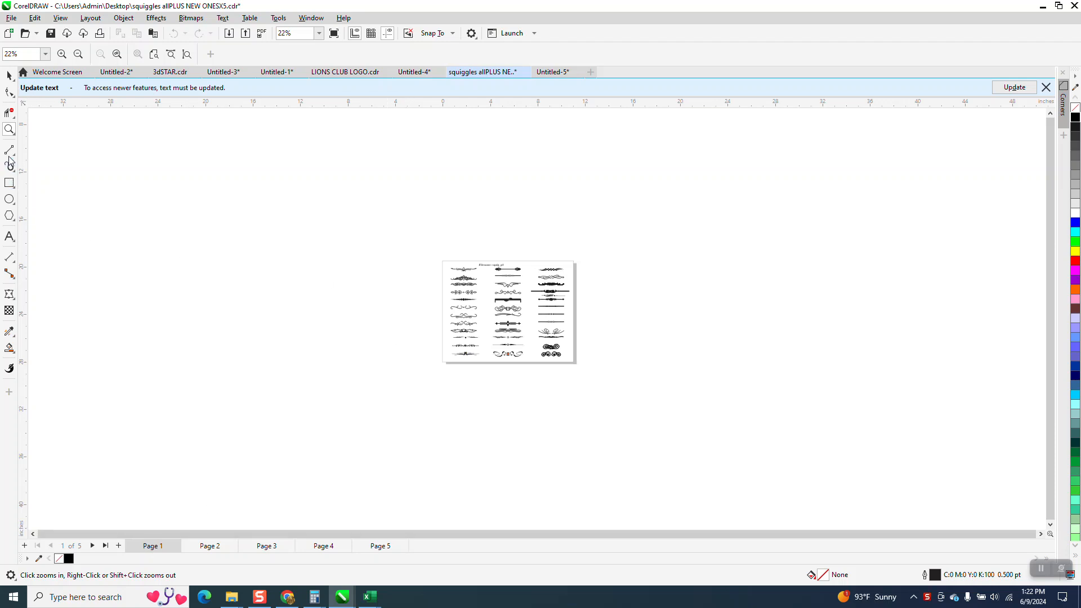
left_click_drag(453, 270, 514, 303)
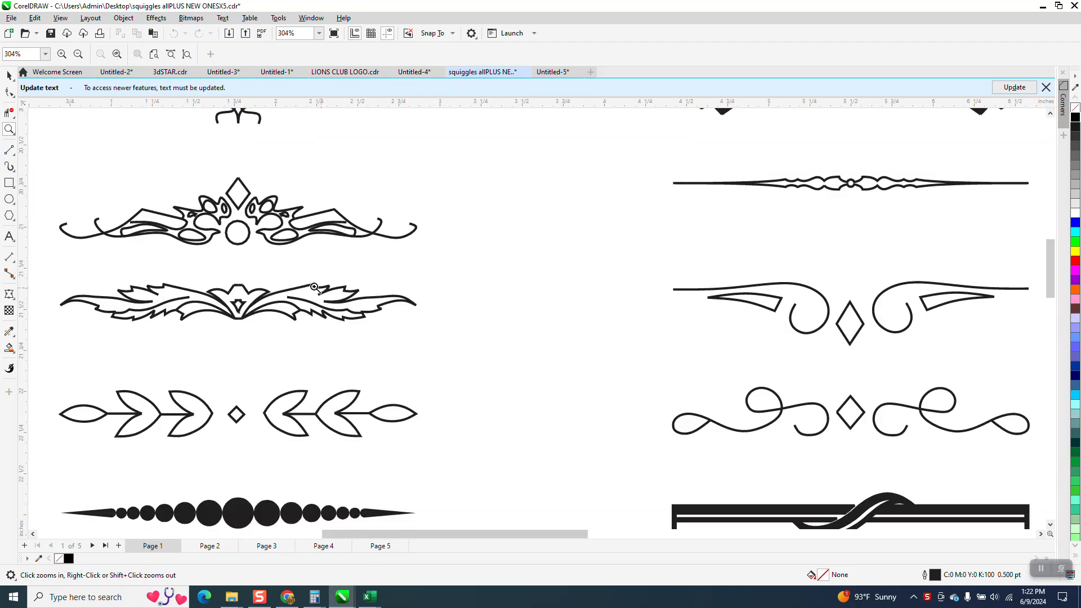
left_click_drag(283, 266, 475, 342)
scroll(477, 328, "down", 5)
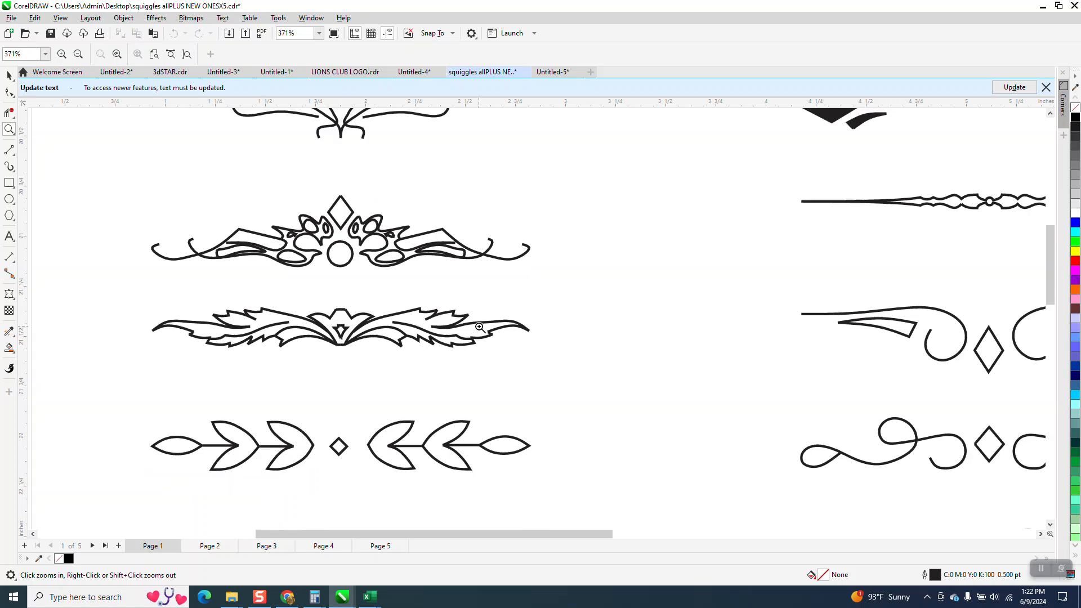
scroll(477, 324, "down", 1)
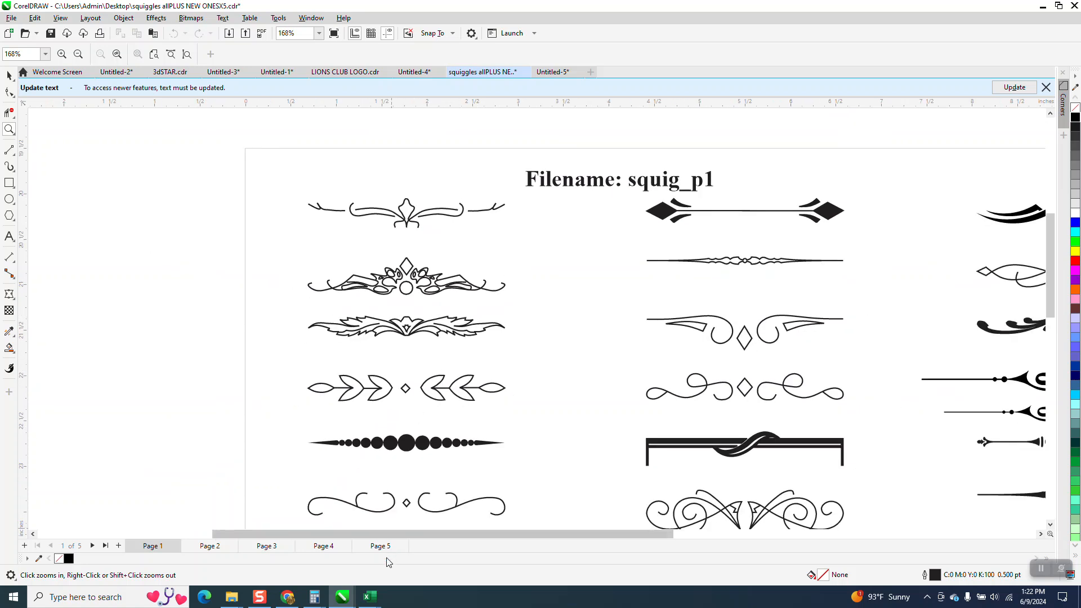
left_click(343, 598)
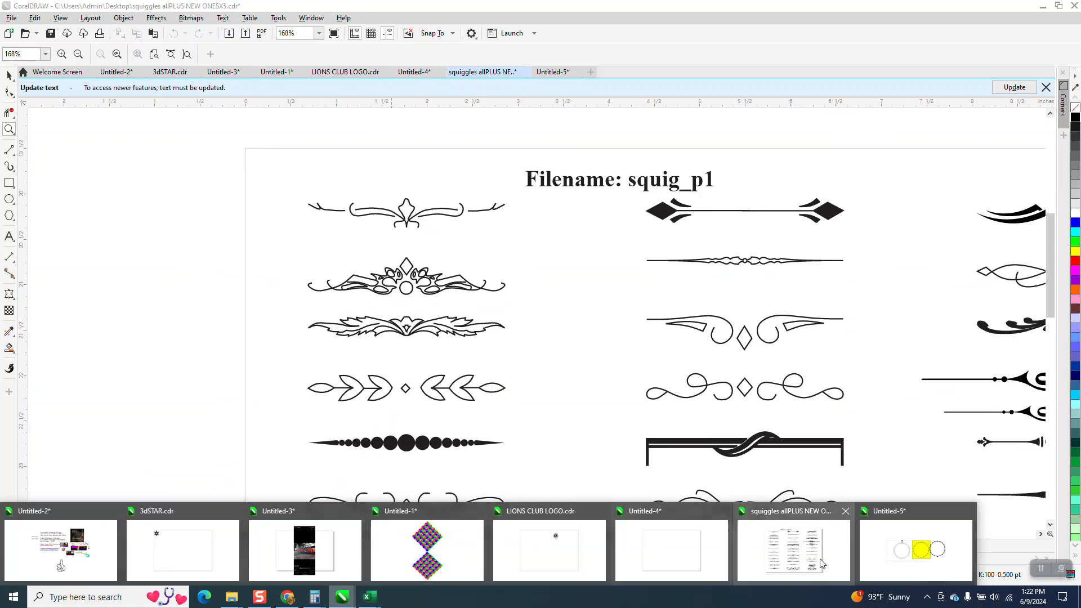
left_click(892, 568)
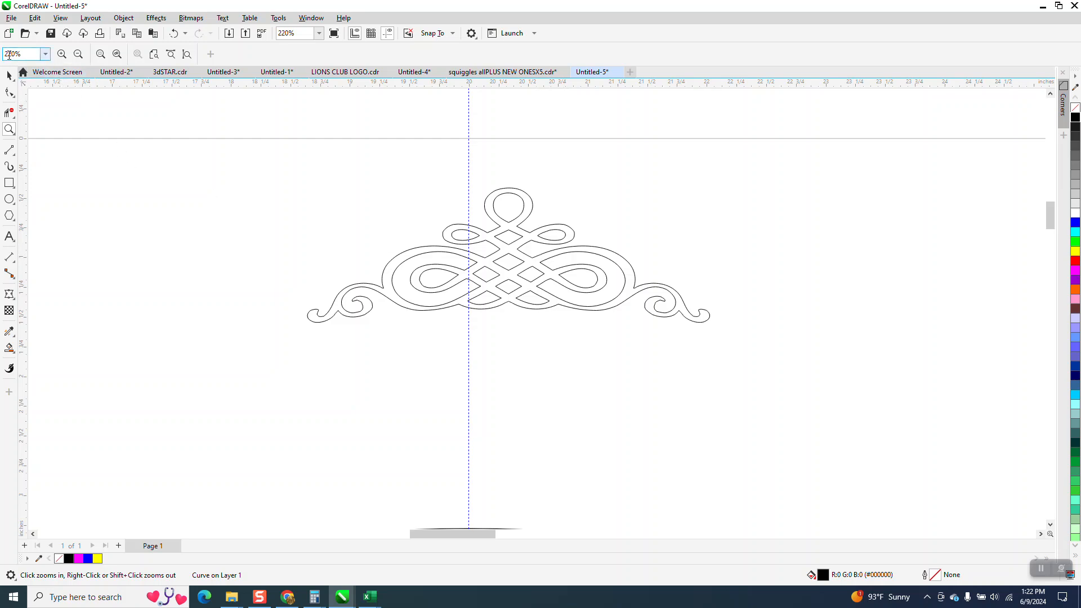
Try a black fill and a vertical flip on the single ornament, reverting both
left_click(9, 75)
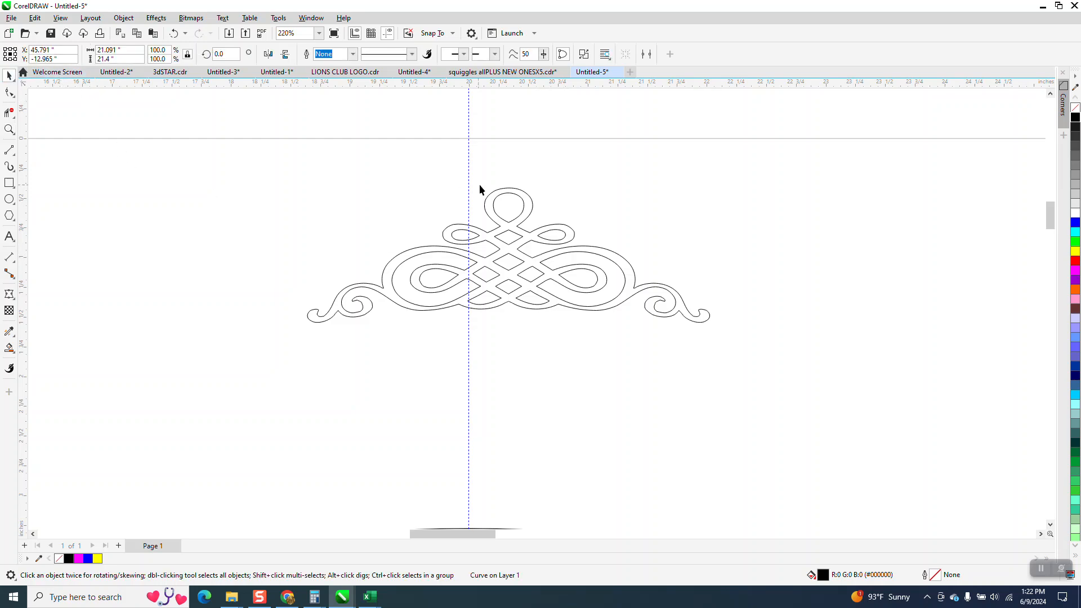
left_click(524, 214)
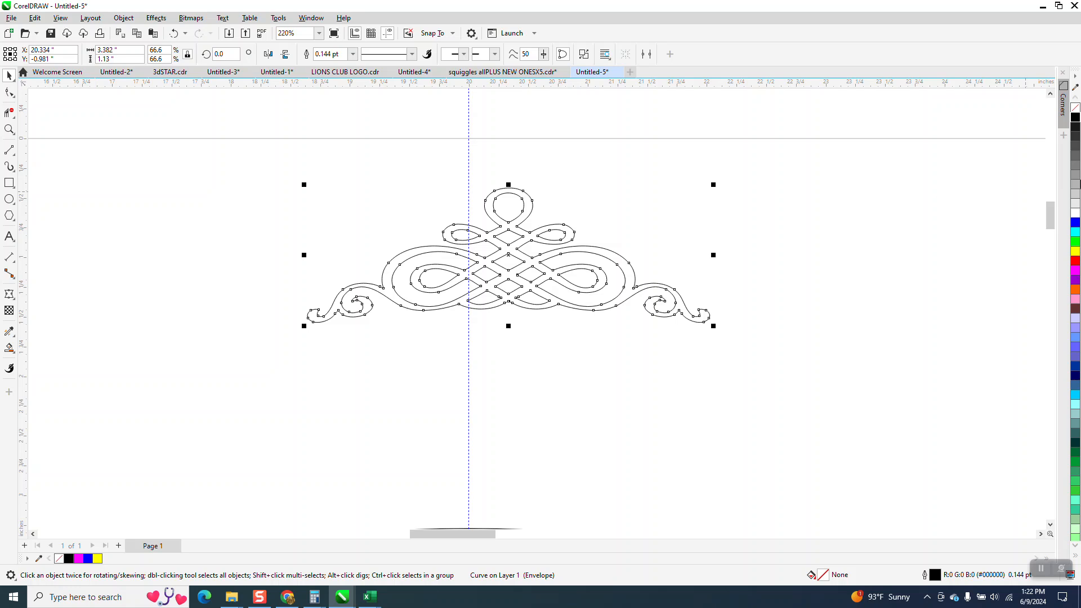
left_click(1075, 118)
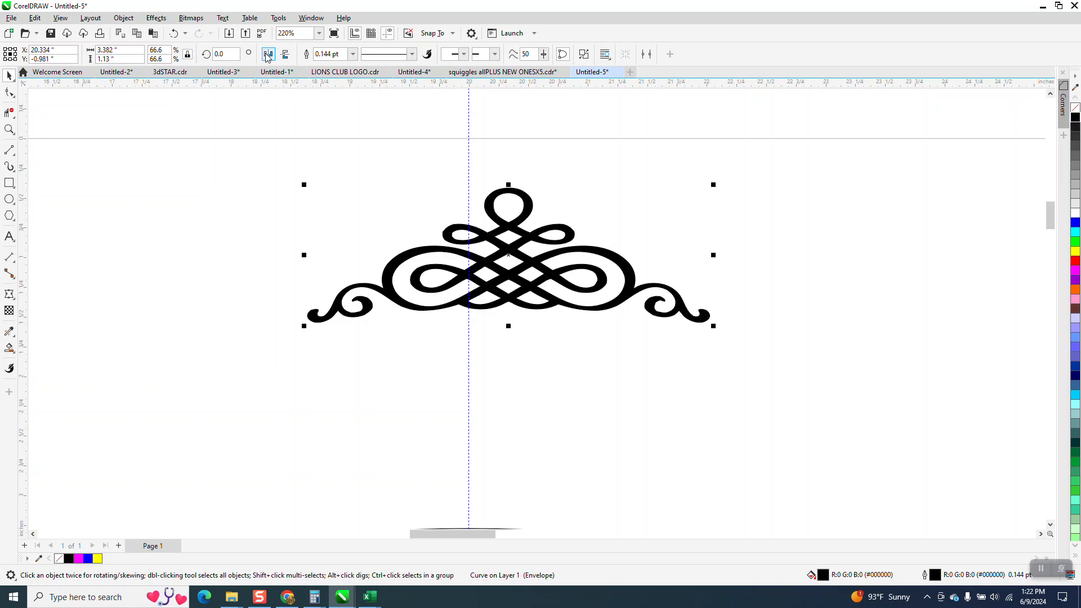
left_click(285, 54)
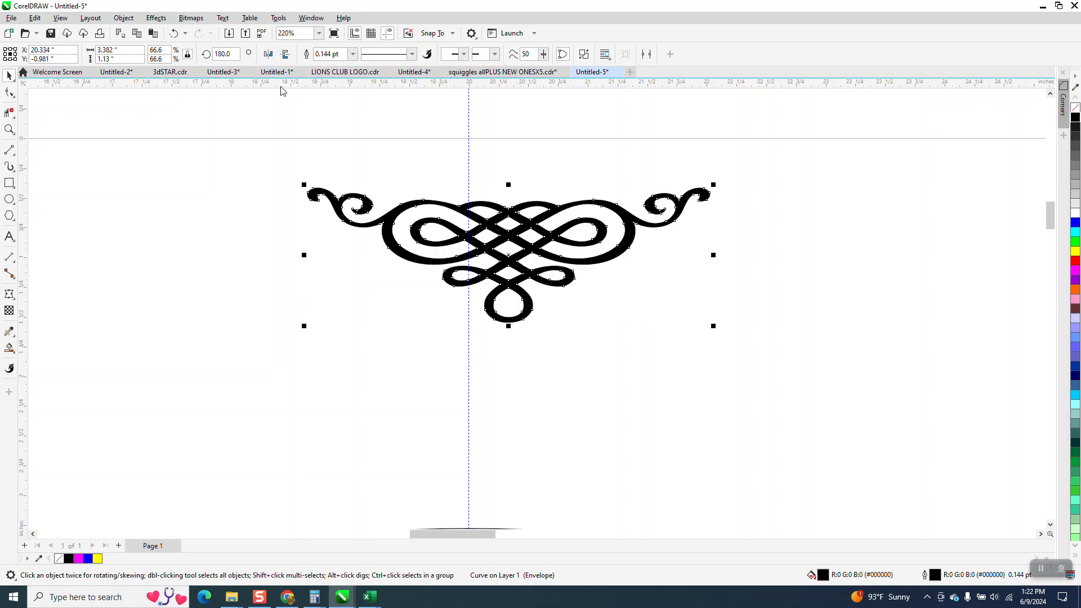
left_click(175, 35)
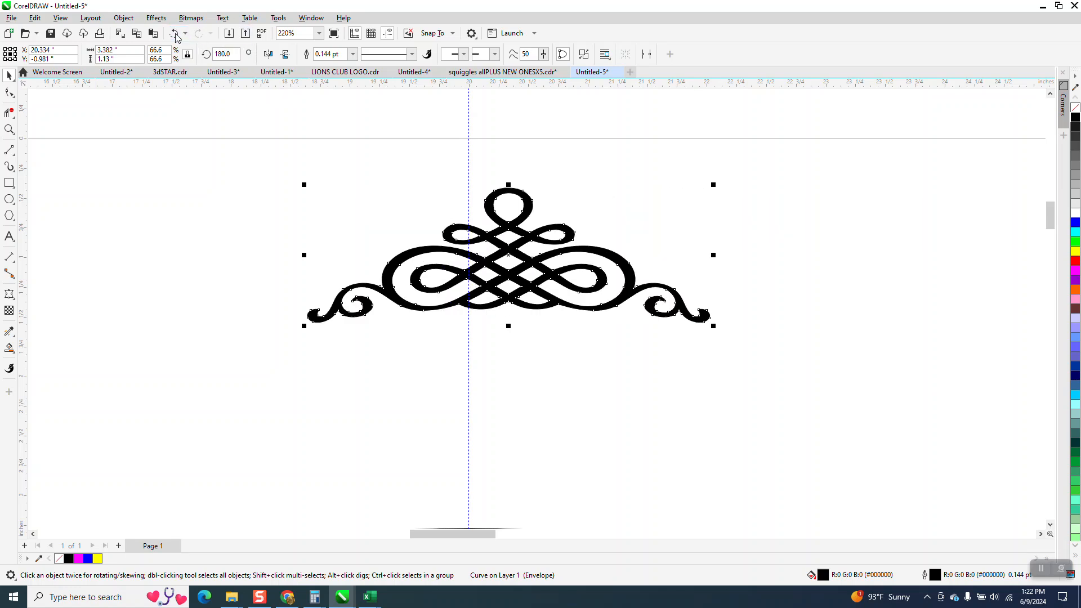
left_click(1075, 108)
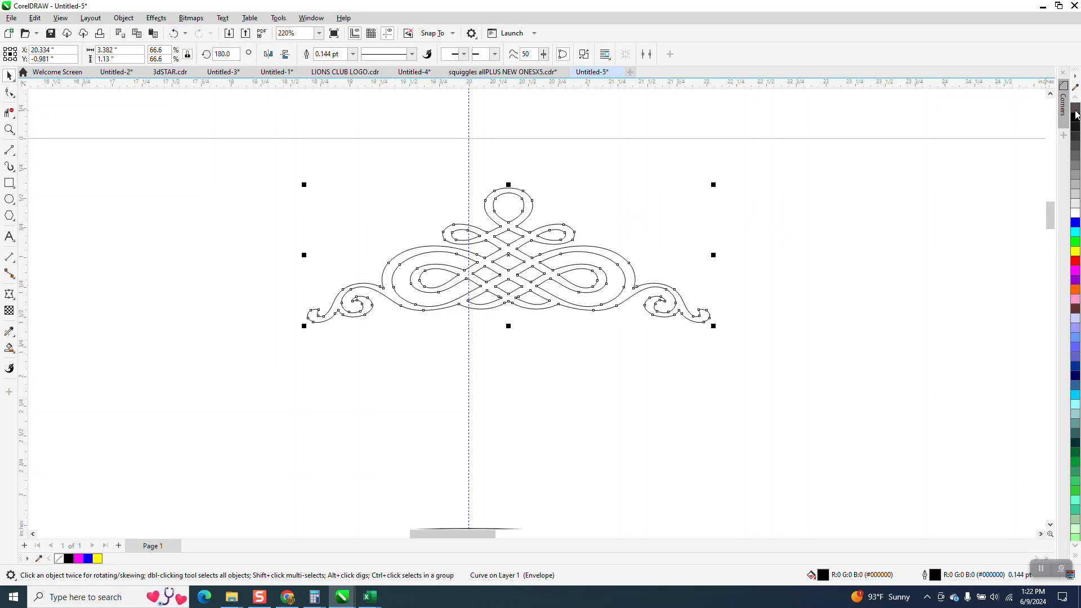
Move the yellow square and both ornament rings off the page to about X 90.9 inches, and the single ornament near the page's upper-right corner
scroll(709, 194, "down", 8)
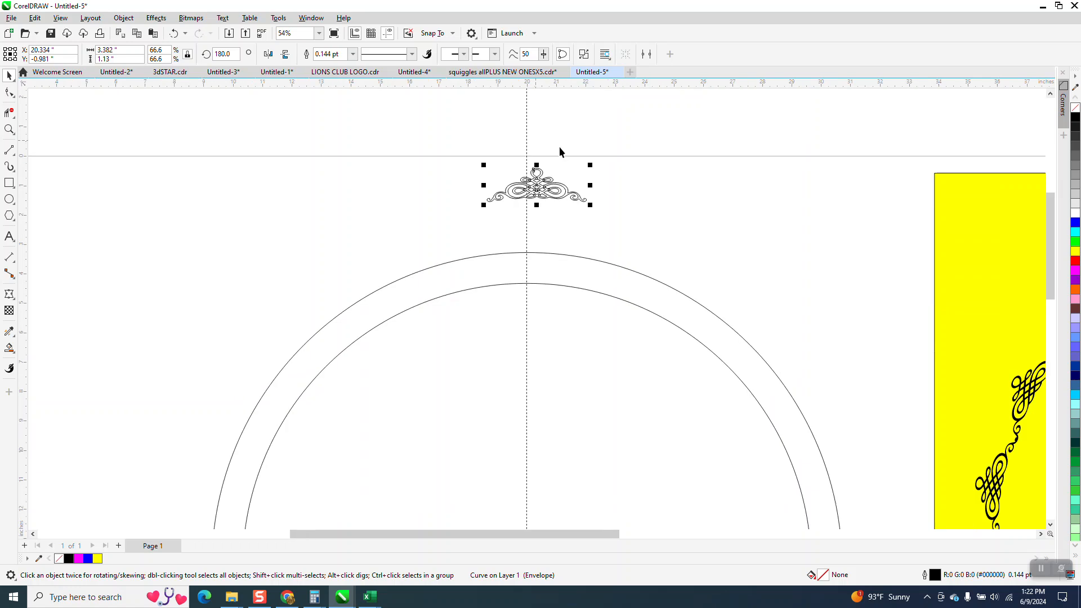
left_click_drag(546, 178, 526, 199)
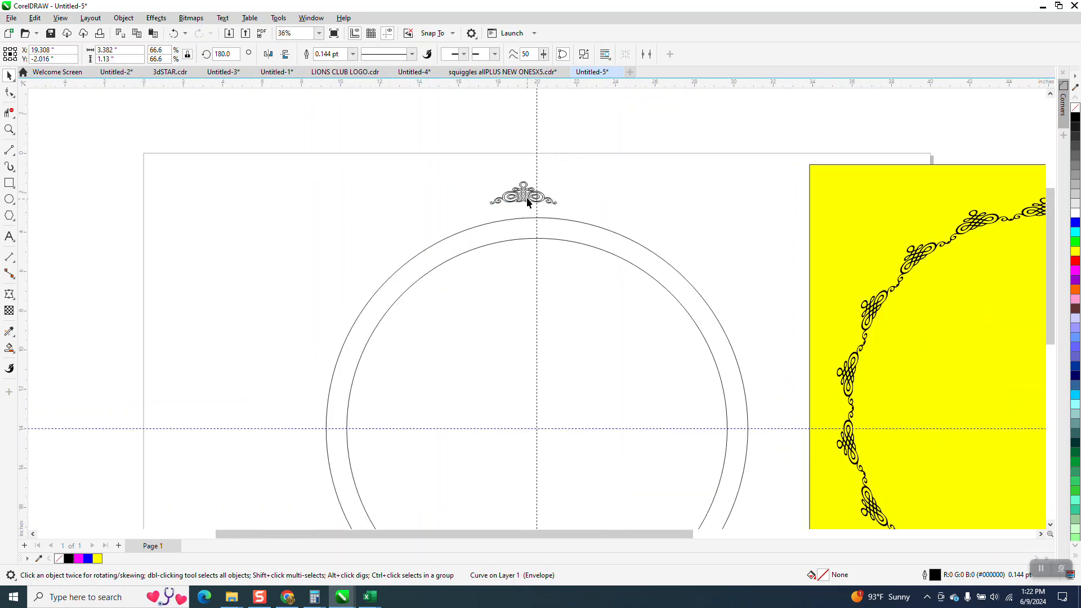
scroll(563, 169, "down", 4)
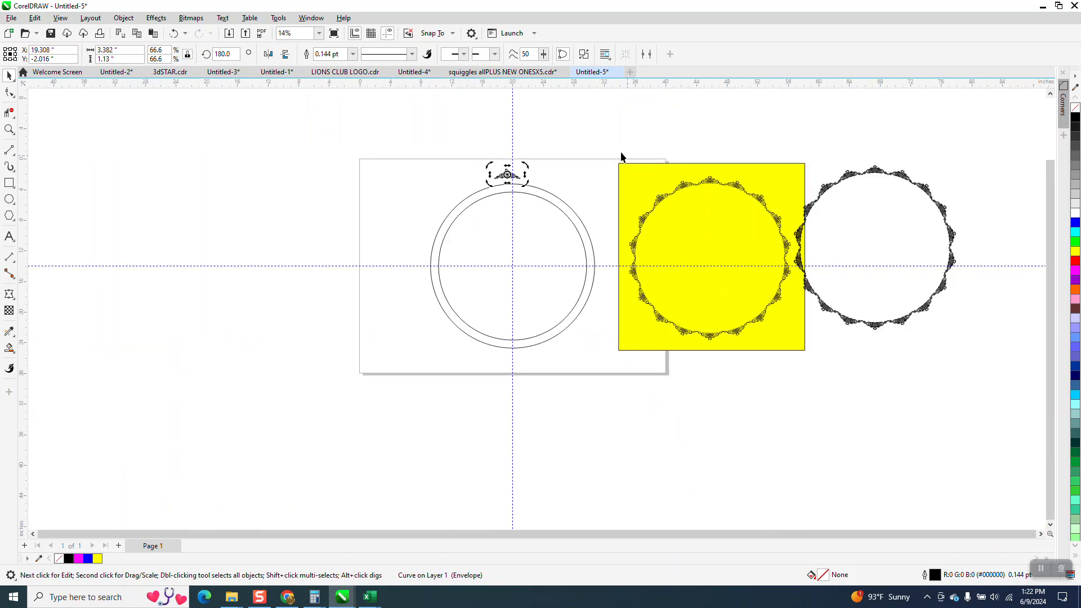
left_click_drag(910, 359, 1035, 400)
key("Right")
key("Right")
key("Right")
key("Right")
key("Right")
key("Right")
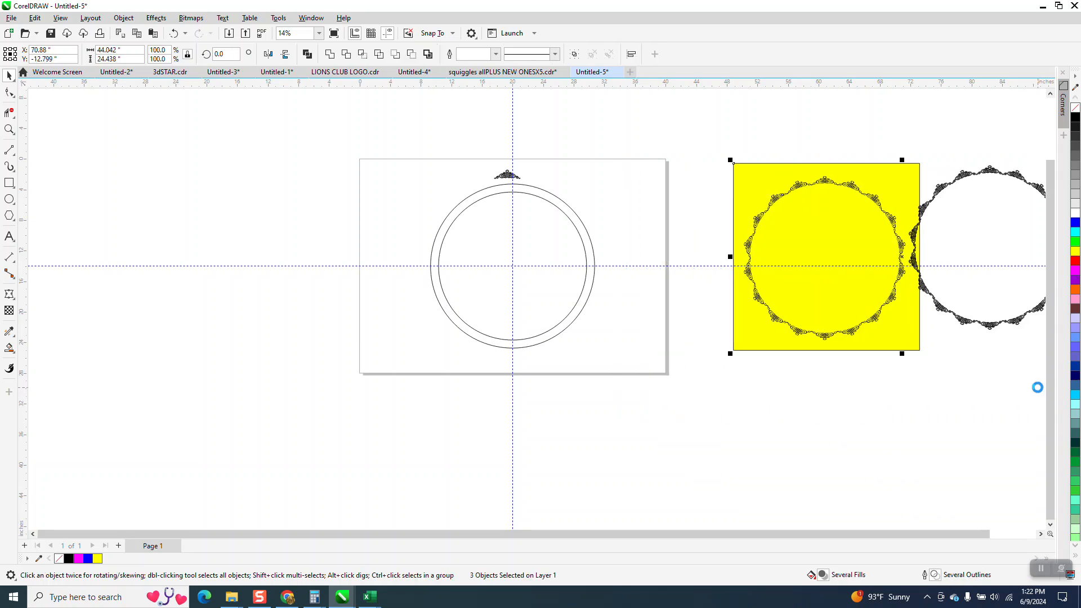
key("Right")
key("Right")
key("Right")
key("Right")
key("Right")
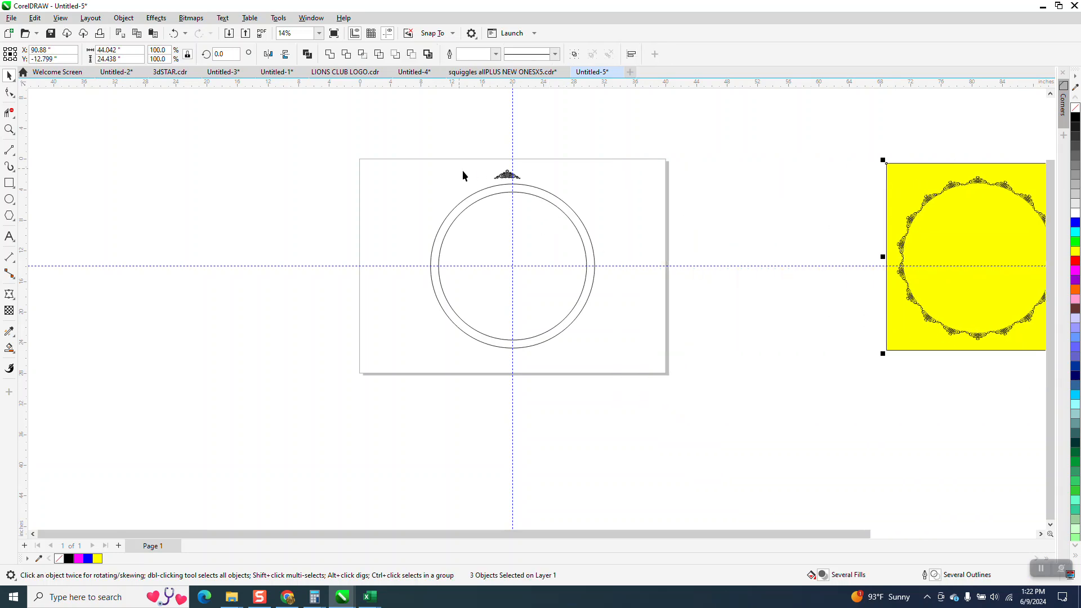
left_click_drag(505, 176, 621, 178)
Draw a vertical line about 24.4 inches long beside the circles and center it on the page
left_click(9, 129)
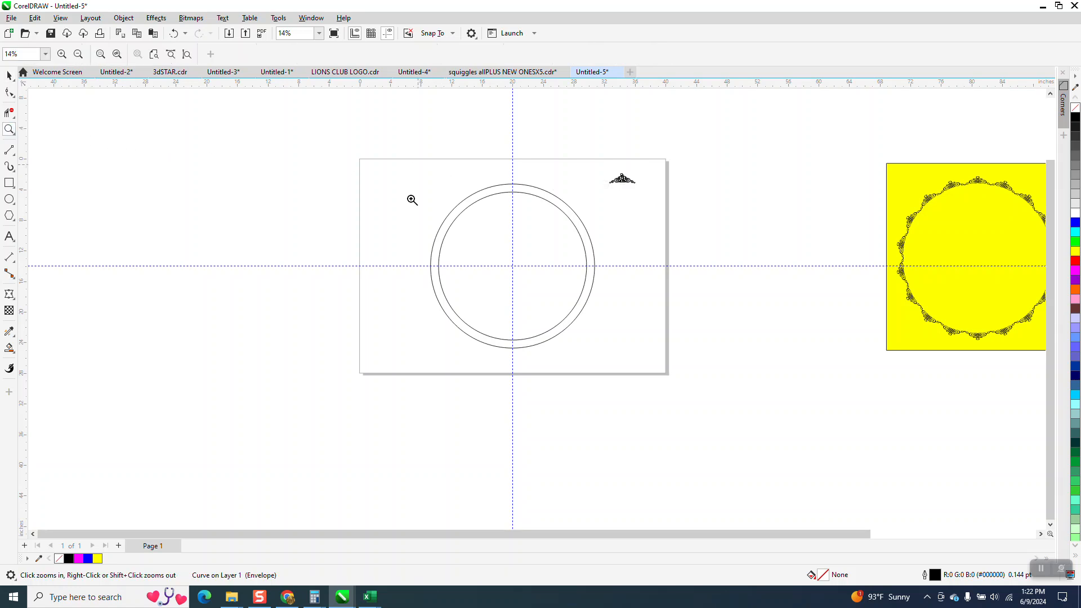
left_click_drag(419, 165, 748, 369)
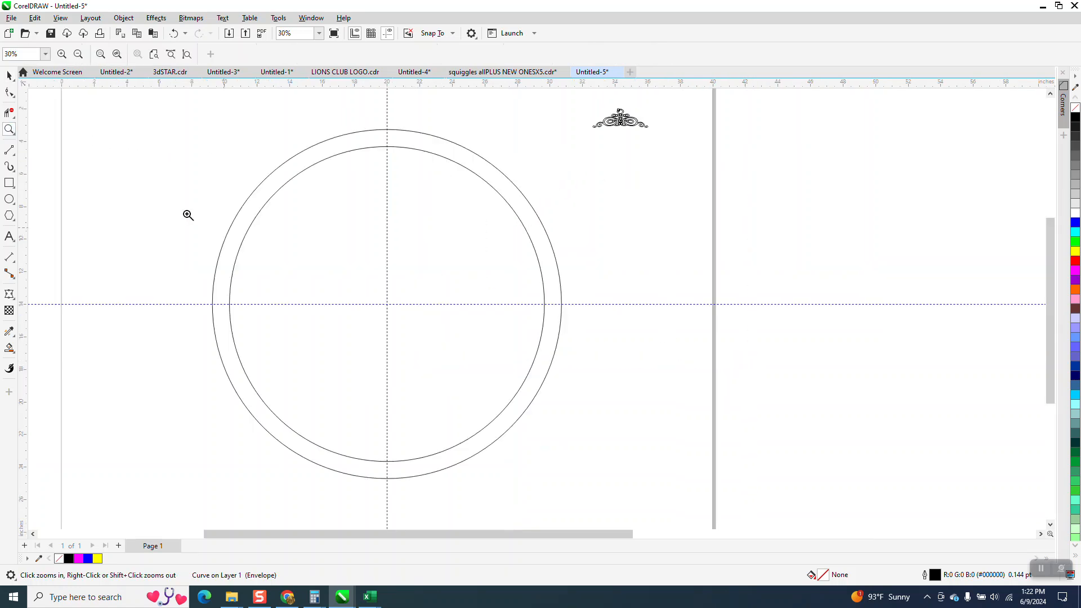
left_click(10, 149)
left_click_drag(187, 105, 189, 502)
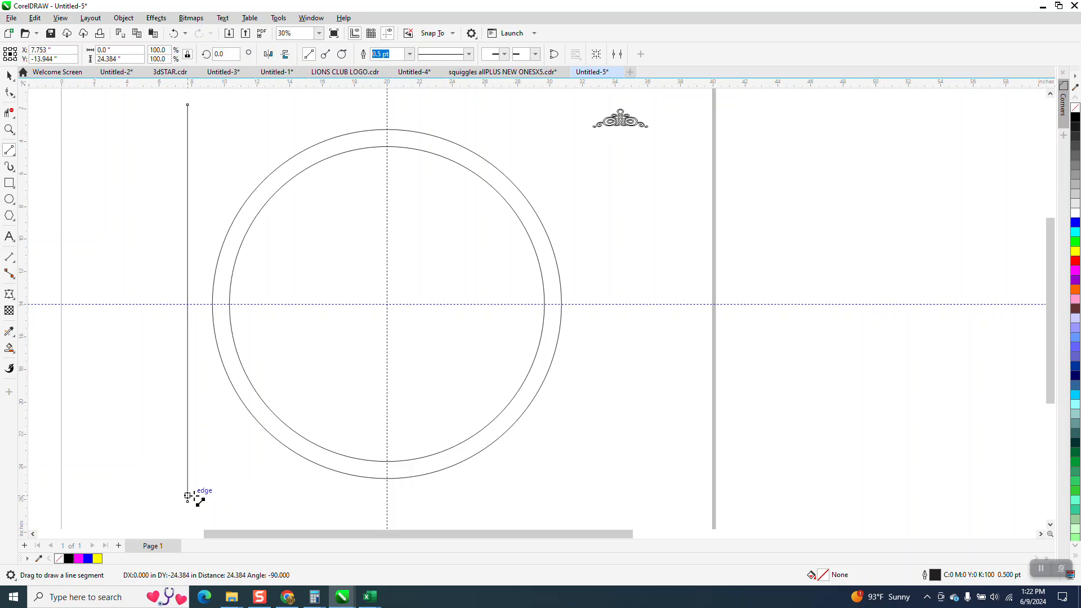
key("p")
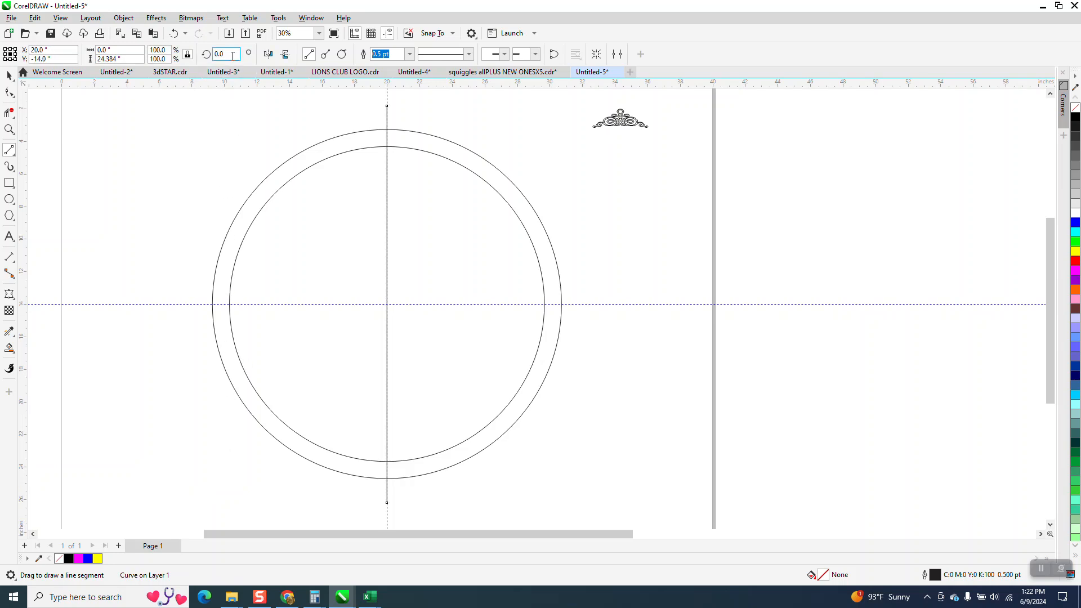
Try rotating the vertical line 10 degrees and mirroring a copy of it horizontally, undoing both
type("1")
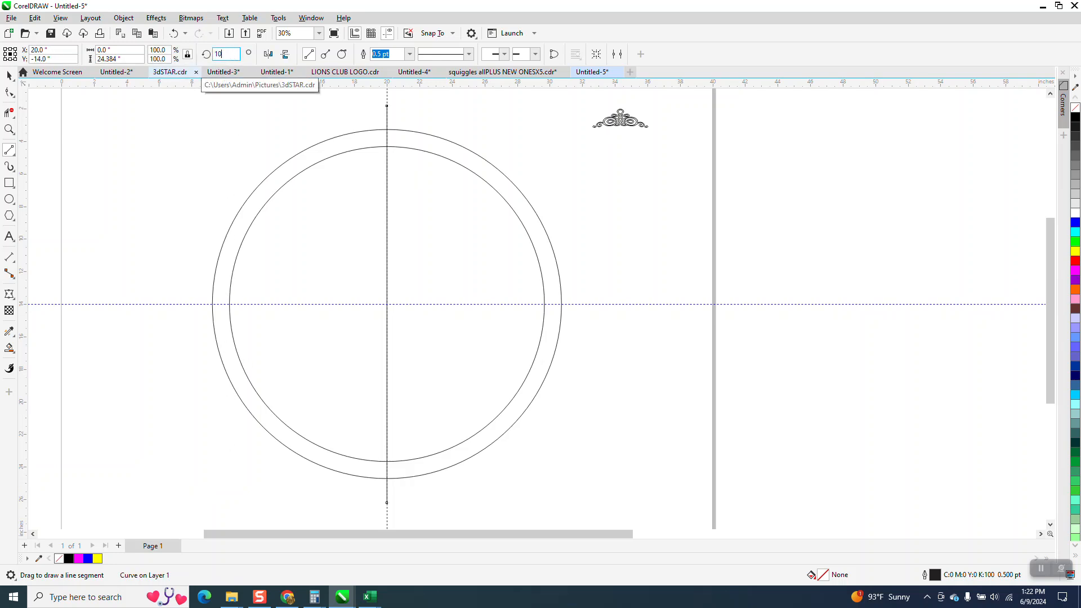
type("0")
key("Return")
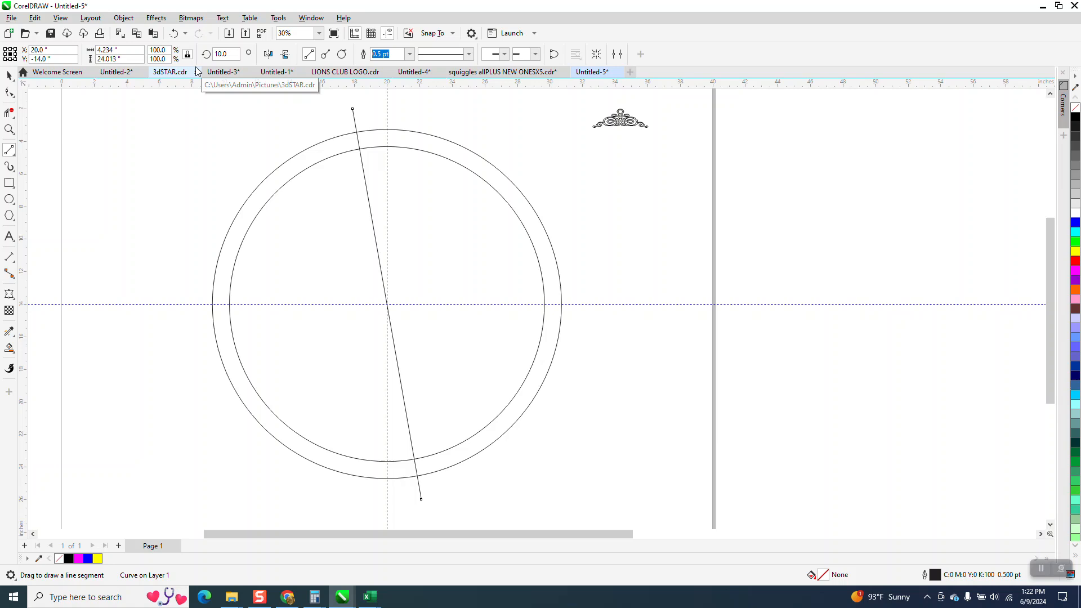
left_click(268, 54)
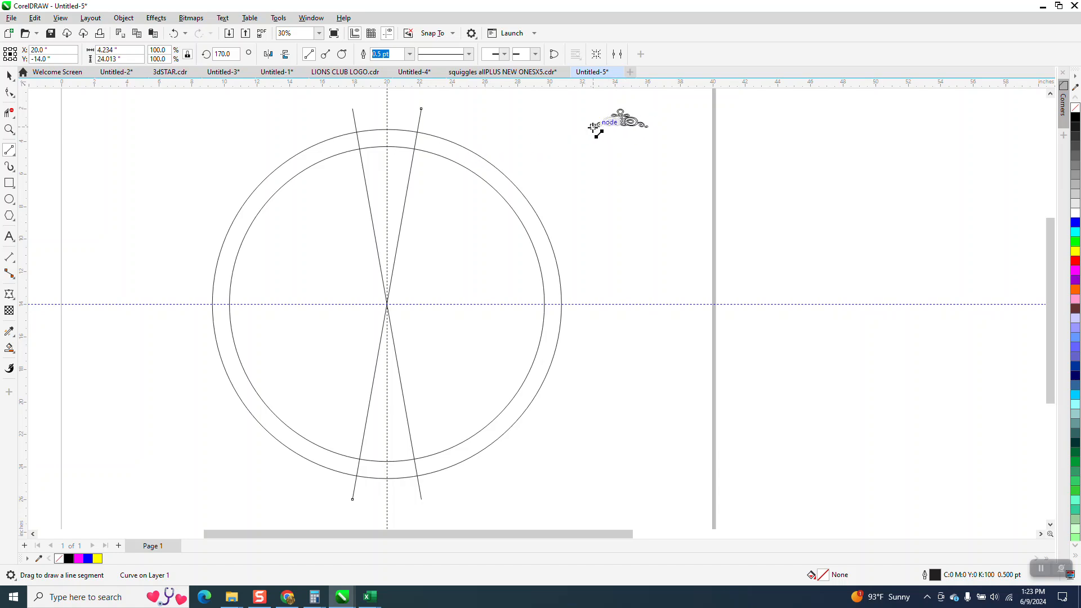
left_click(172, 34)
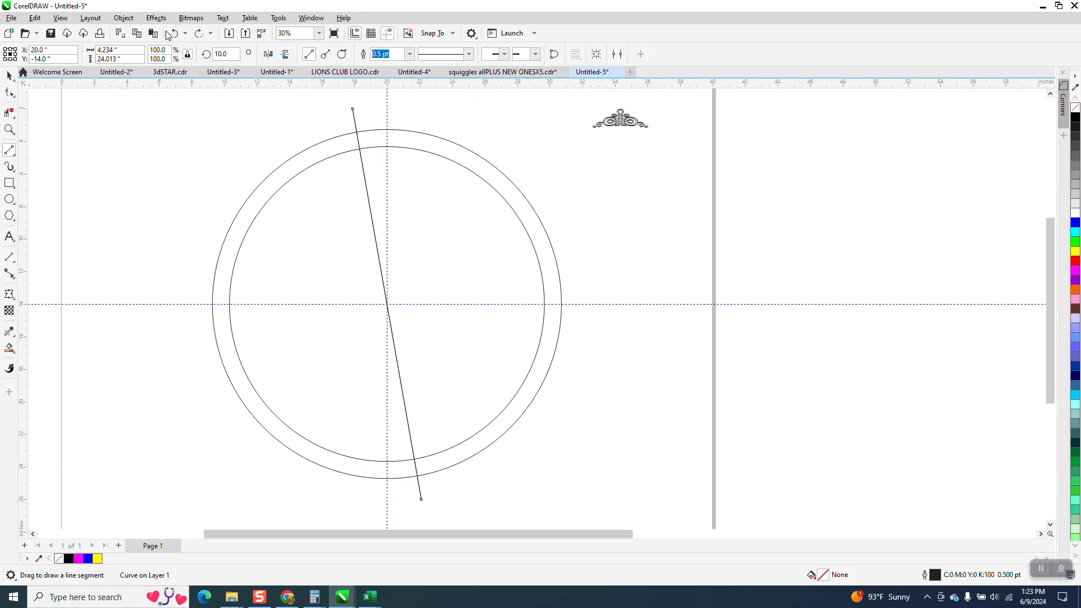
left_click(173, 34)
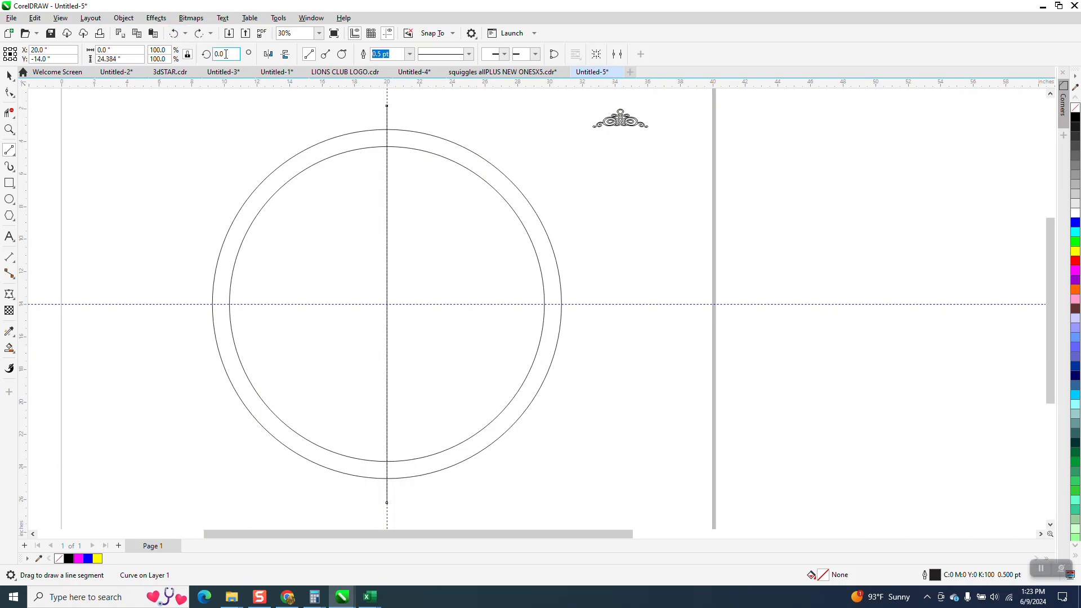
Rotate the vertical line 10.5 degrees about its center and mirror a copy of it horizontally
type("10.0")
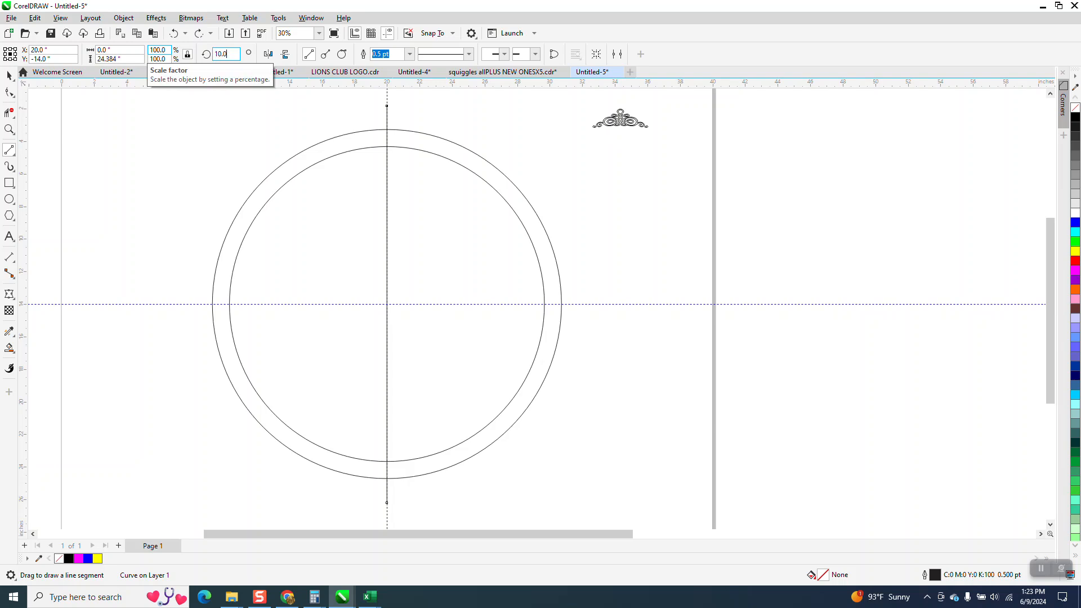
key("Return")
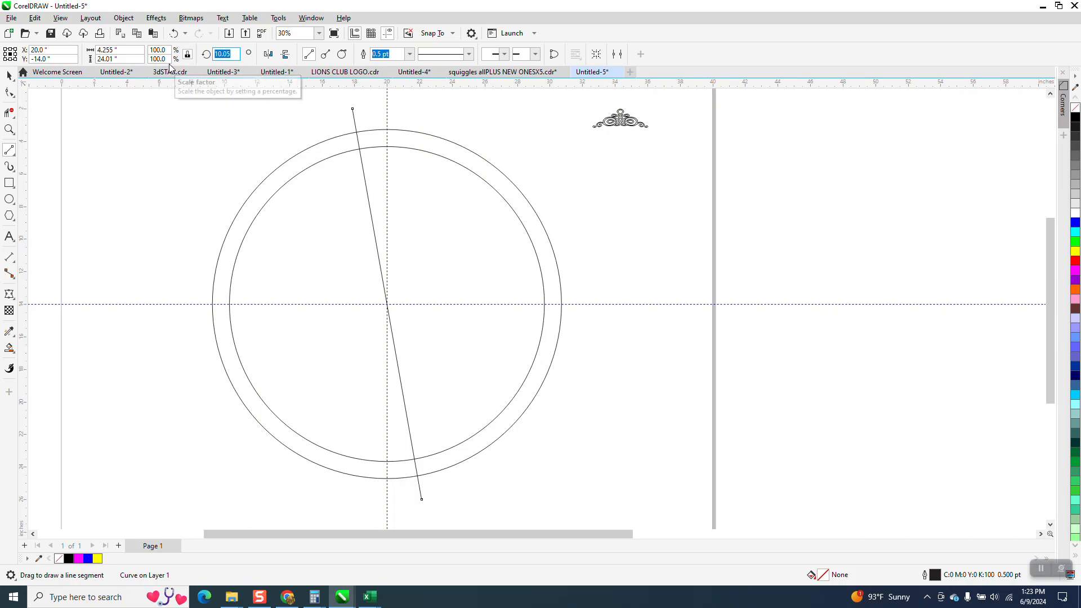
type("10")
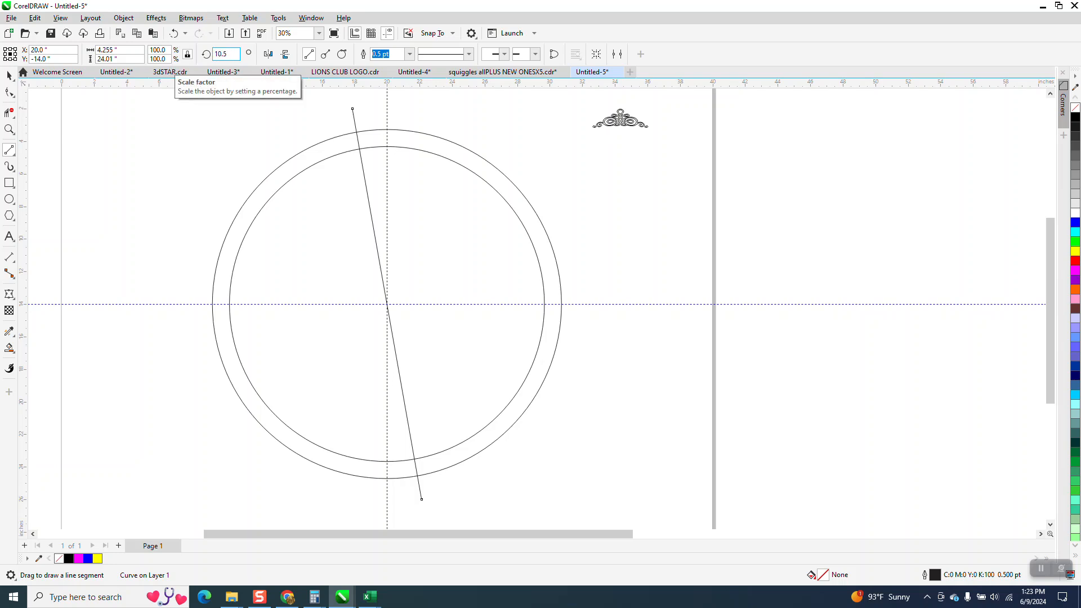
key("Return")
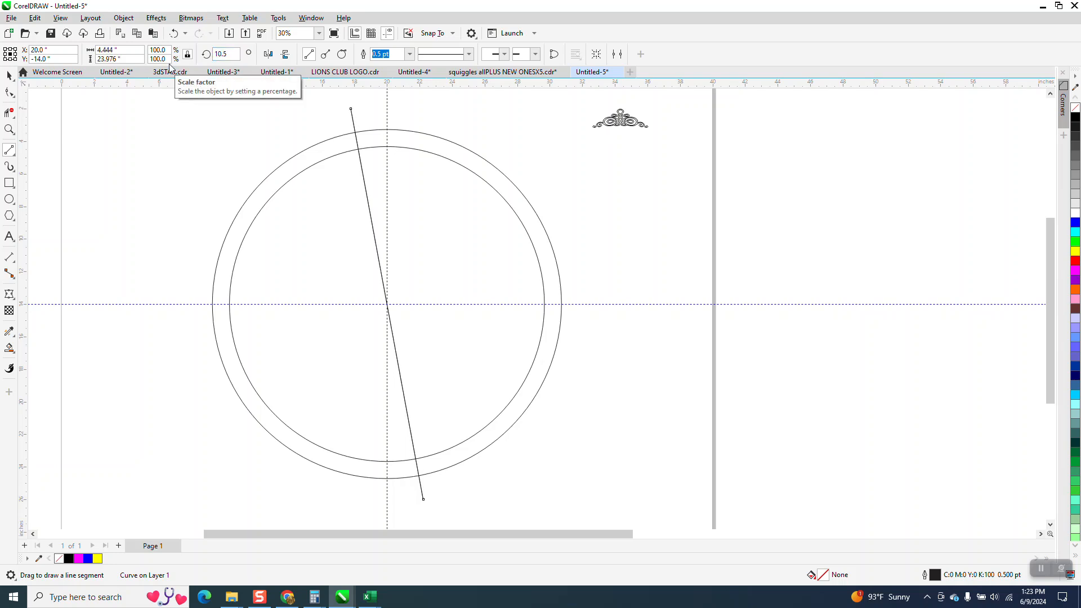
left_click(273, 57)
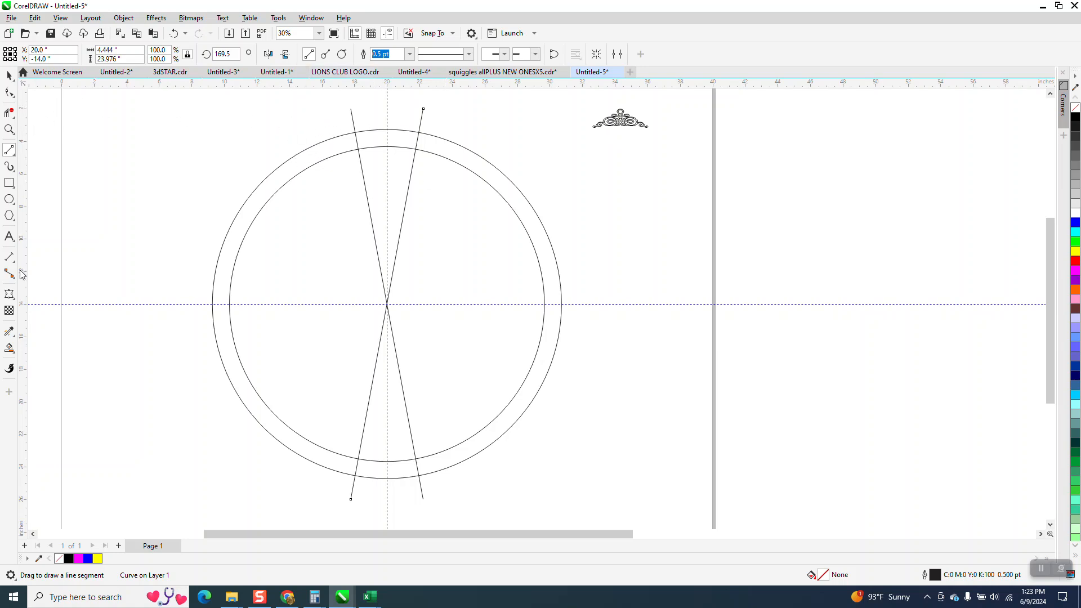
Smart-fill the top ring segment between the angled lines, move it 10 inches right, and leave it unfilled with a black outline
left_click(9, 348)
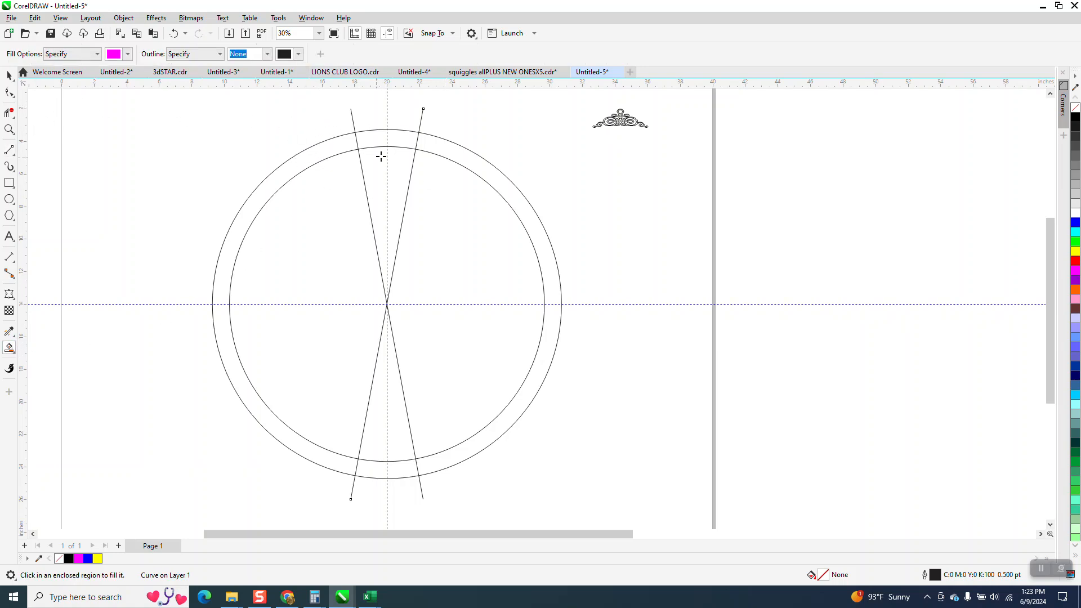
left_click(403, 143)
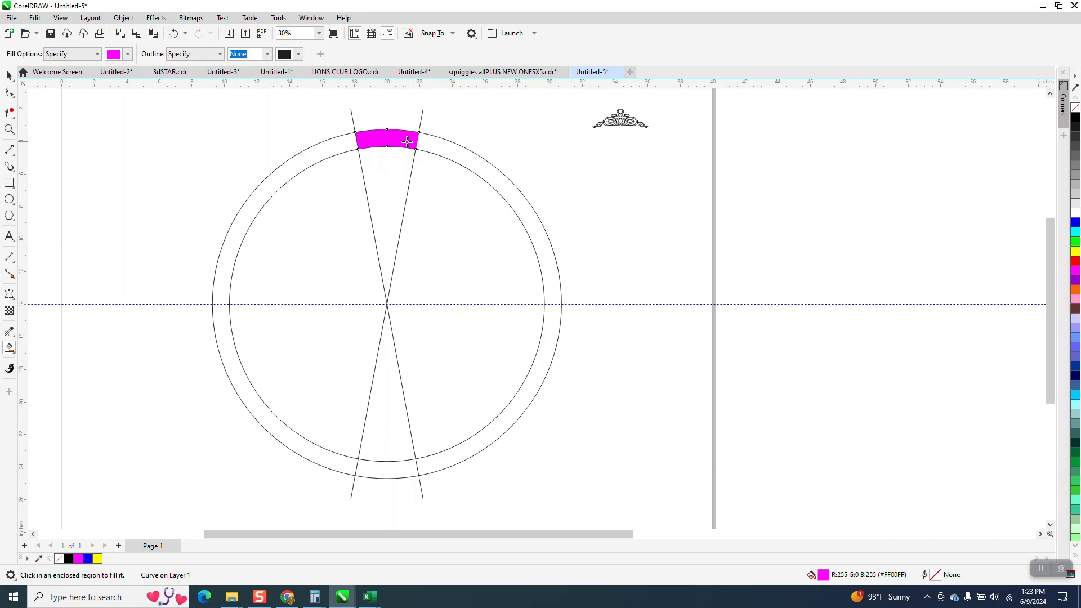
key("Right")
key("Right")
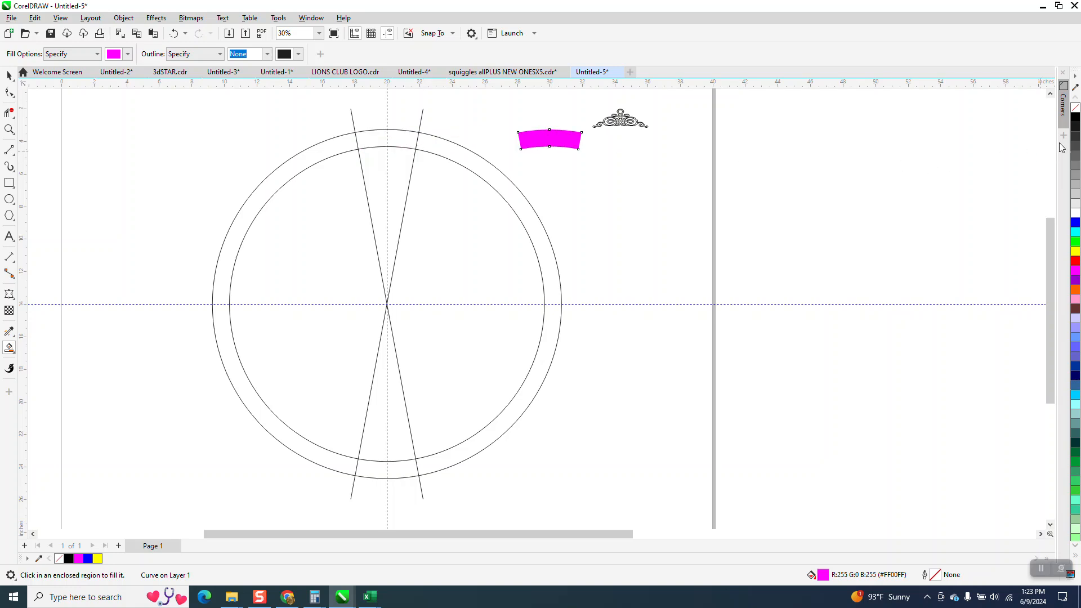
left_click(1075, 107)
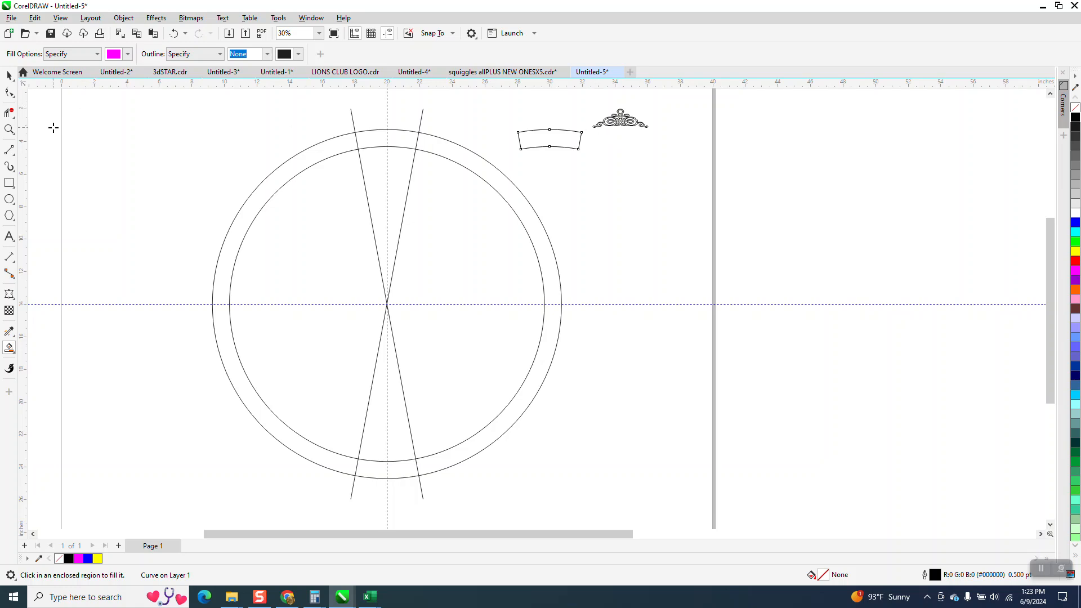
Apply an envelope to the single ornament, taking its shape from the curved ring segment
left_click(9, 129)
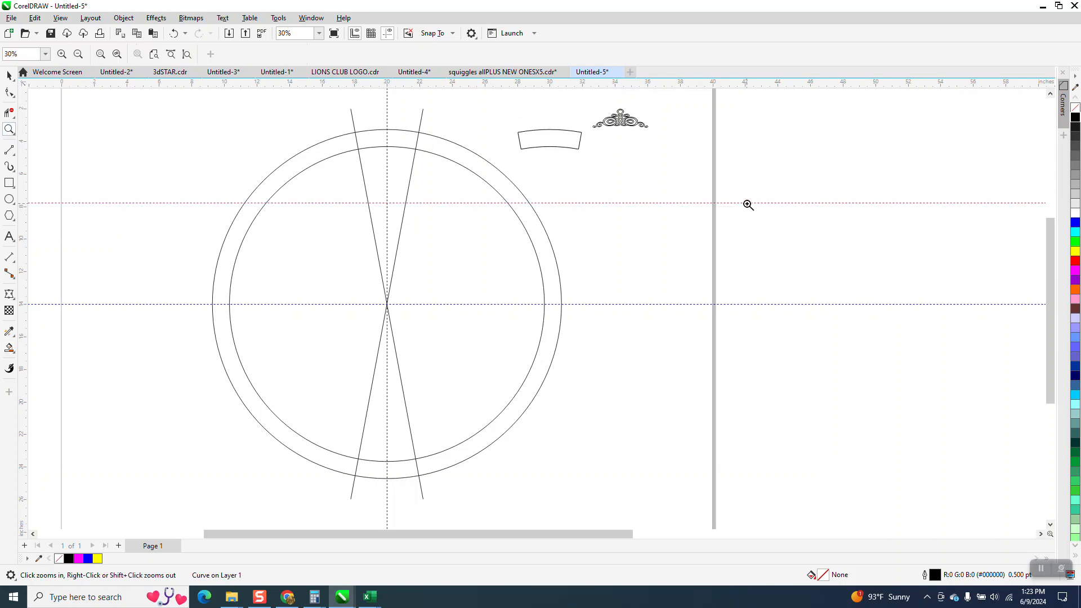
key("Delete")
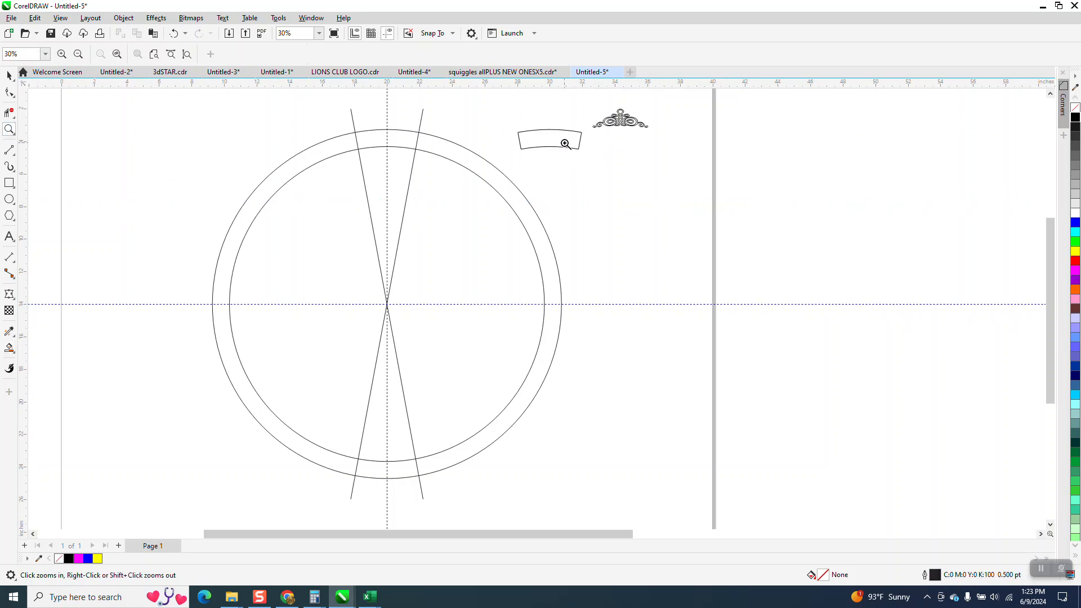
left_click_drag(472, 96, 712, 191)
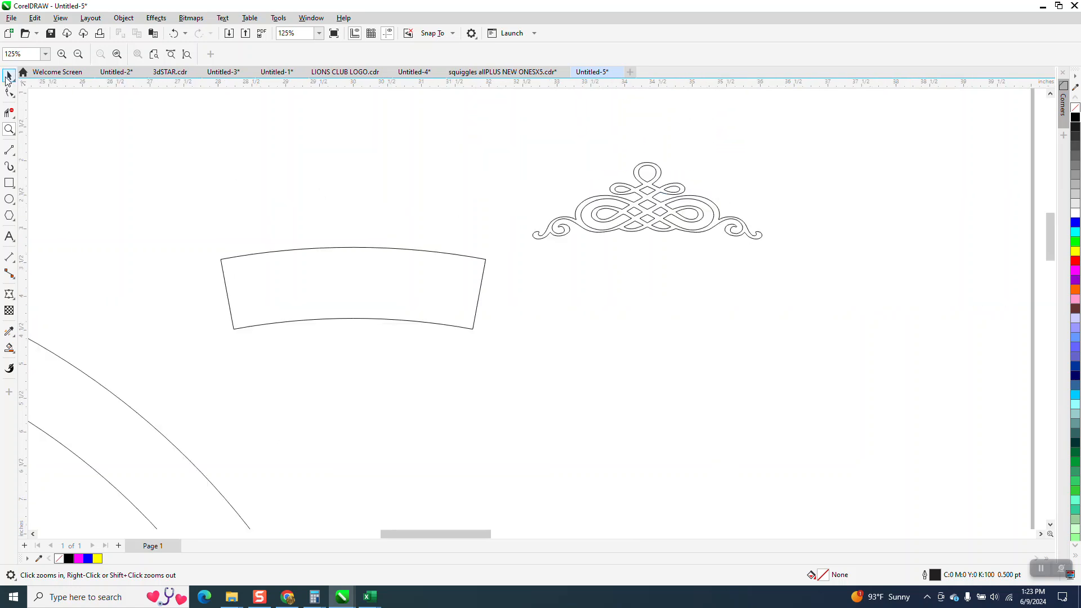
left_click(9, 75)
left_click(654, 215)
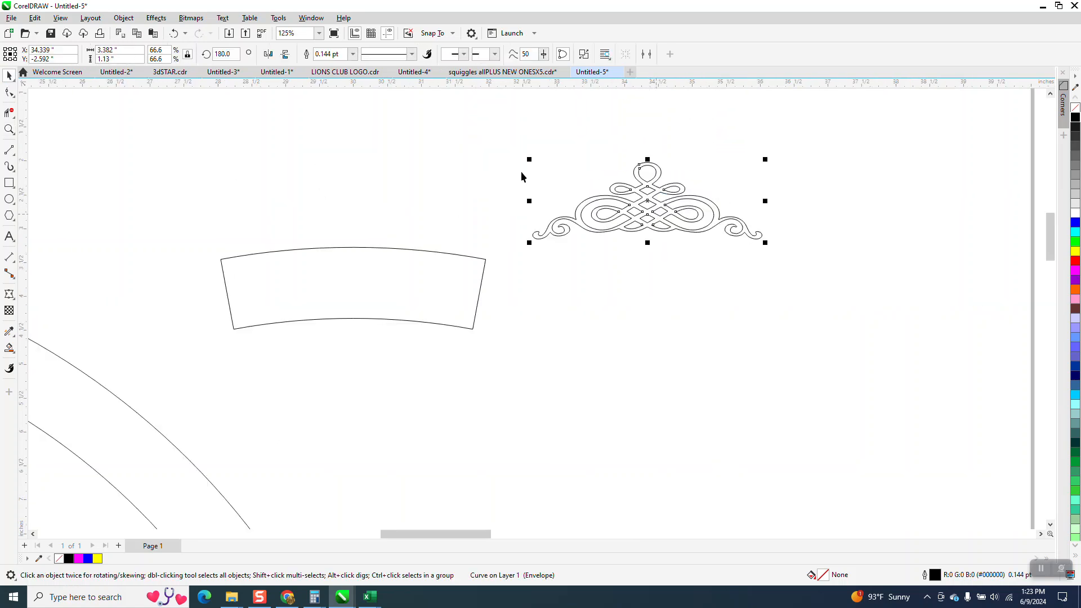
left_click(156, 18)
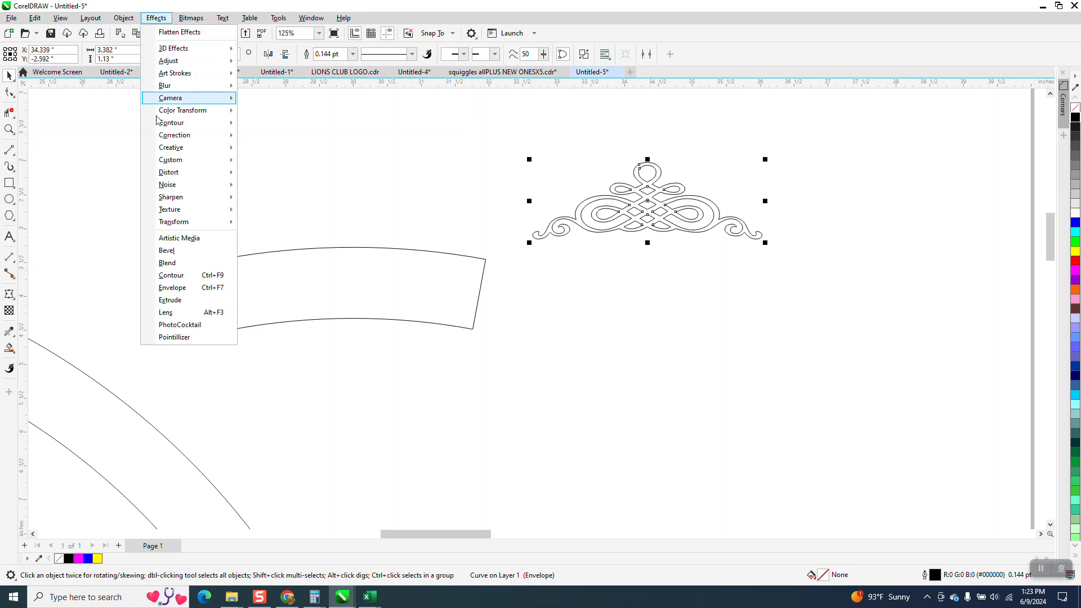
left_click(175, 291)
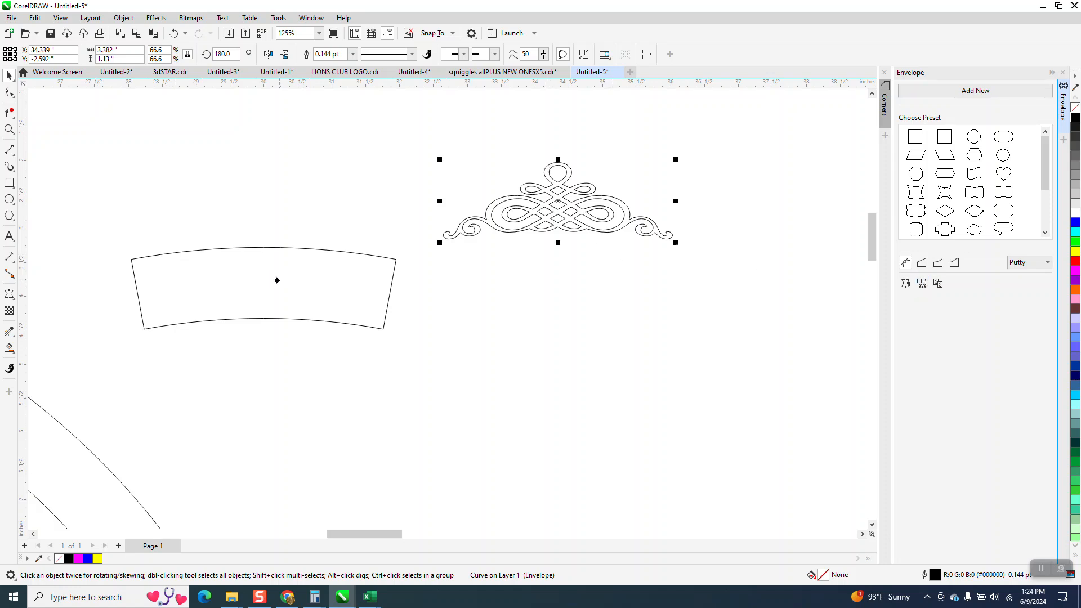
left_click(256, 289)
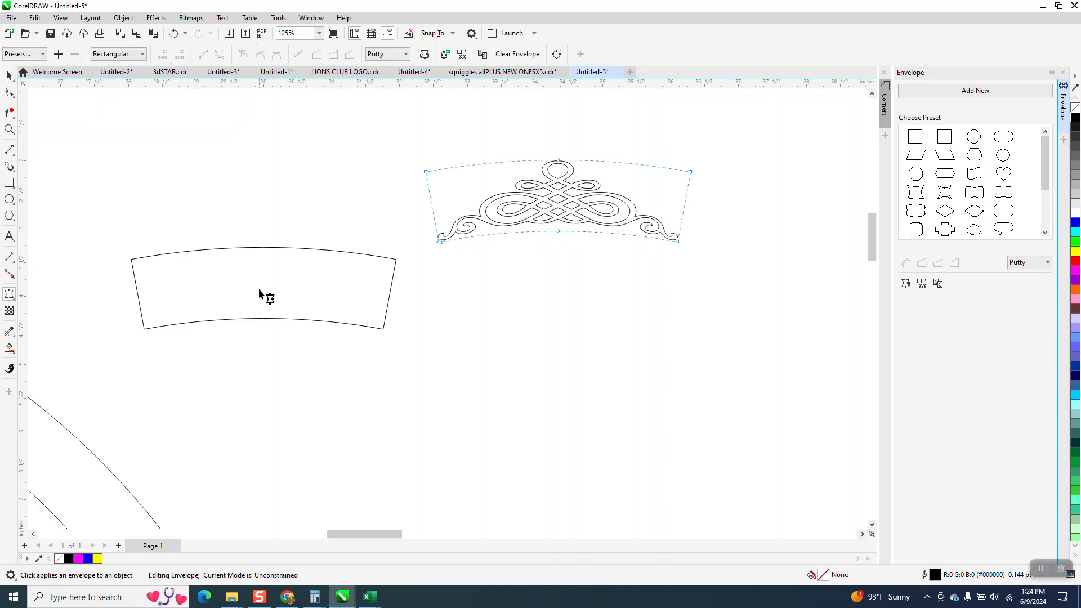
Align the enveloped ornament to the bottom edge and horizontal center of the curved segment
scroll(360, 220, "down", 2)
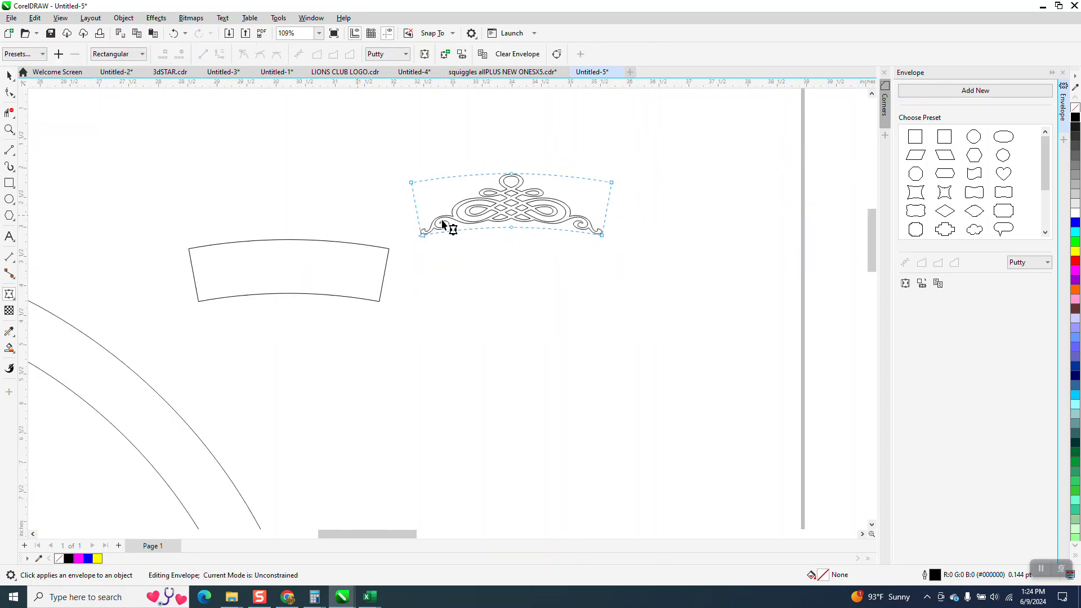
left_click(9, 75)
scroll(401, 296, "down", 2)
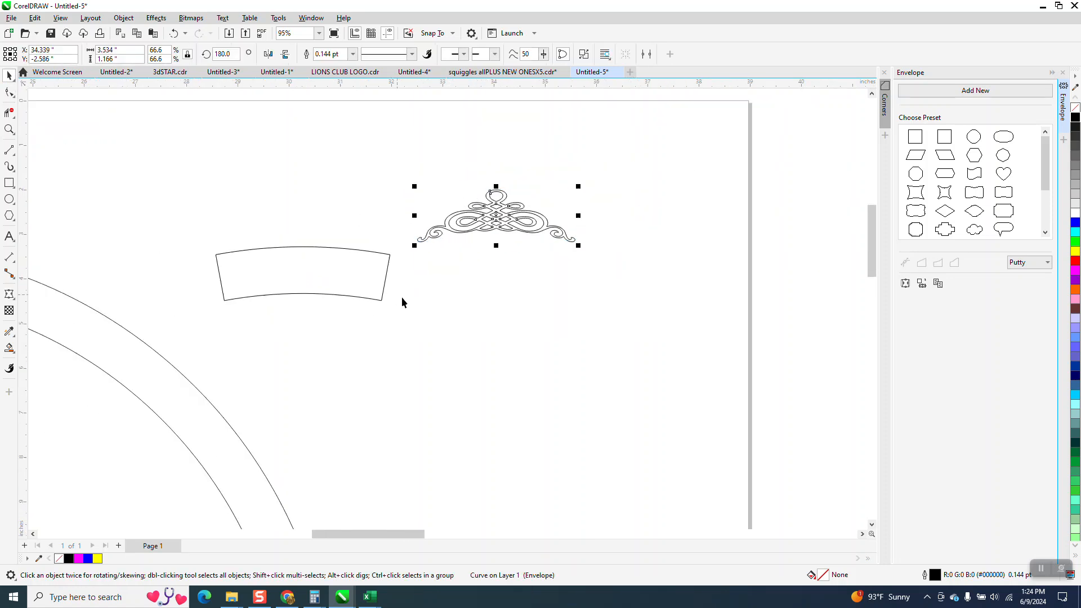
scroll(114, 253, "down", 4)
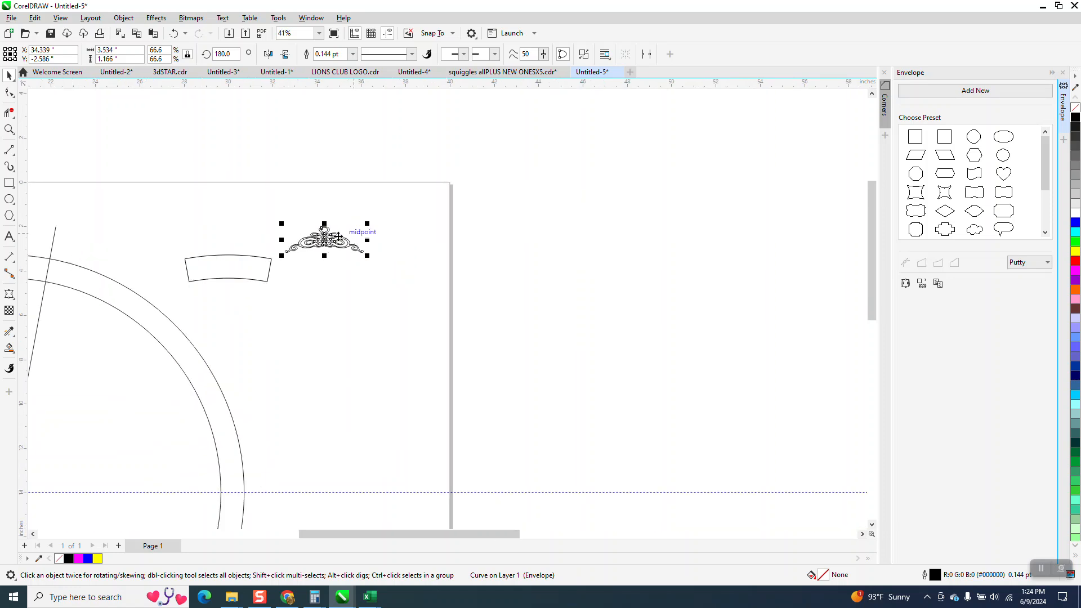
left_click(254, 273, "shift")
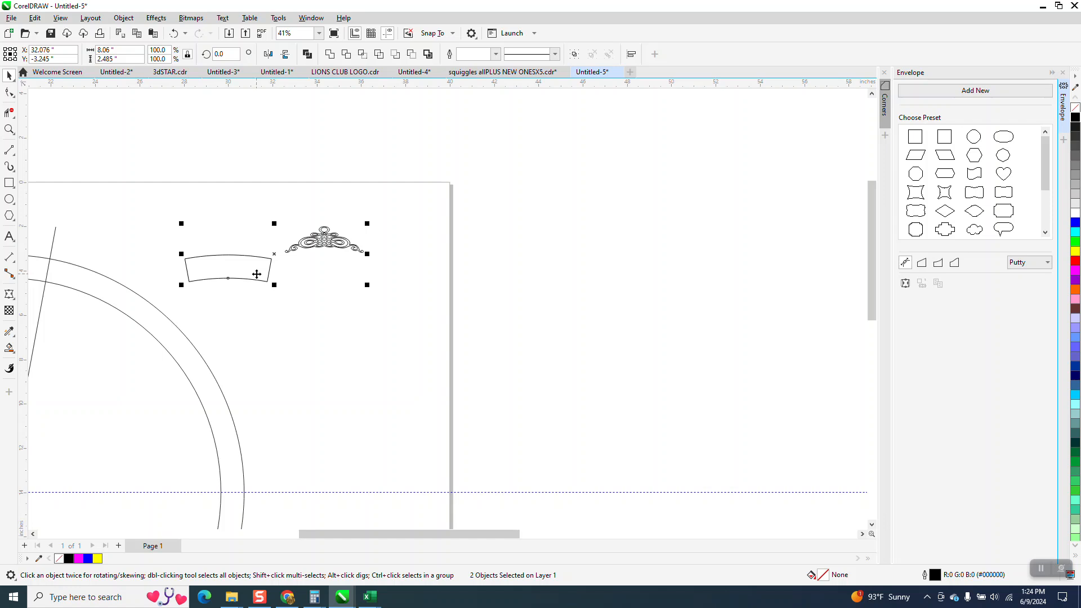
key("b")
key("c")
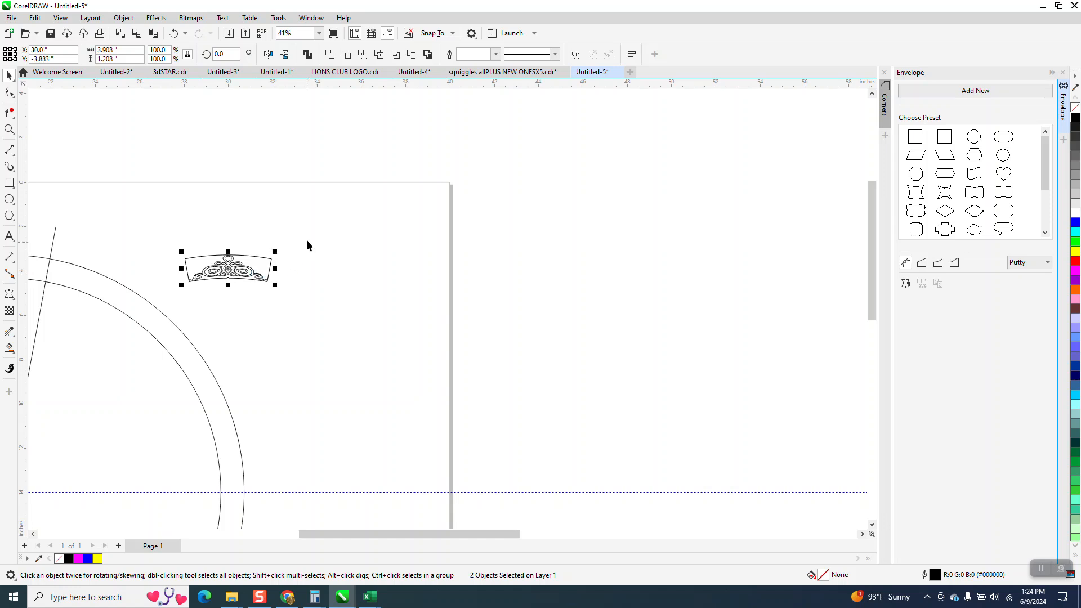
Move the curved segment 5 inches to the right, clear of the ornament
left_click(313, 232)
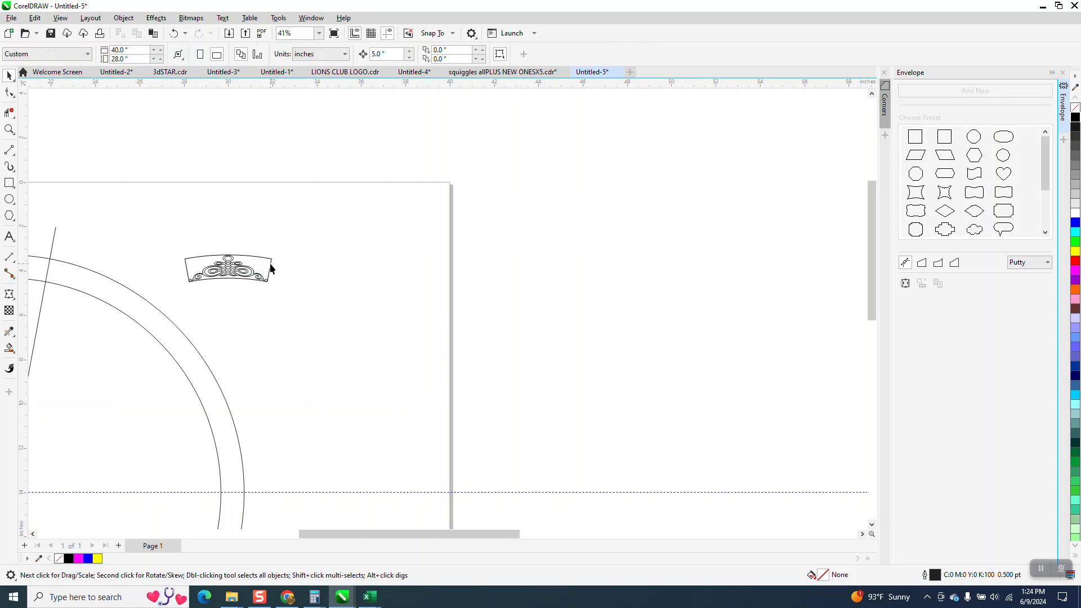
left_click(271, 268)
key("Right")
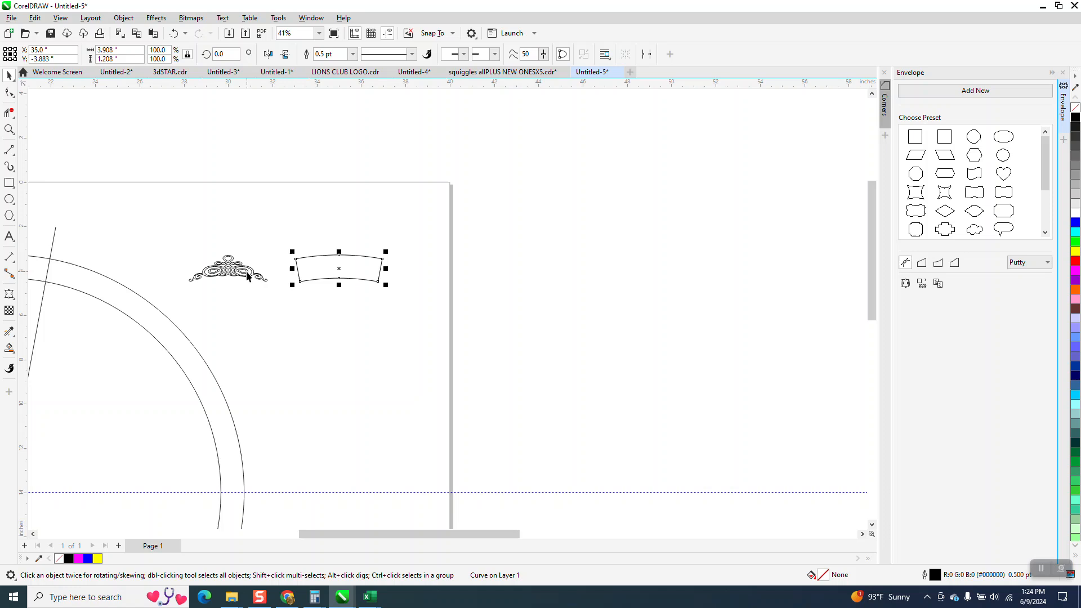
Move the ornament 10 inches to the left, onto the top of the ring between the angled lines
left_click(247, 276)
left_click_drag(254, 269, 9, 77)
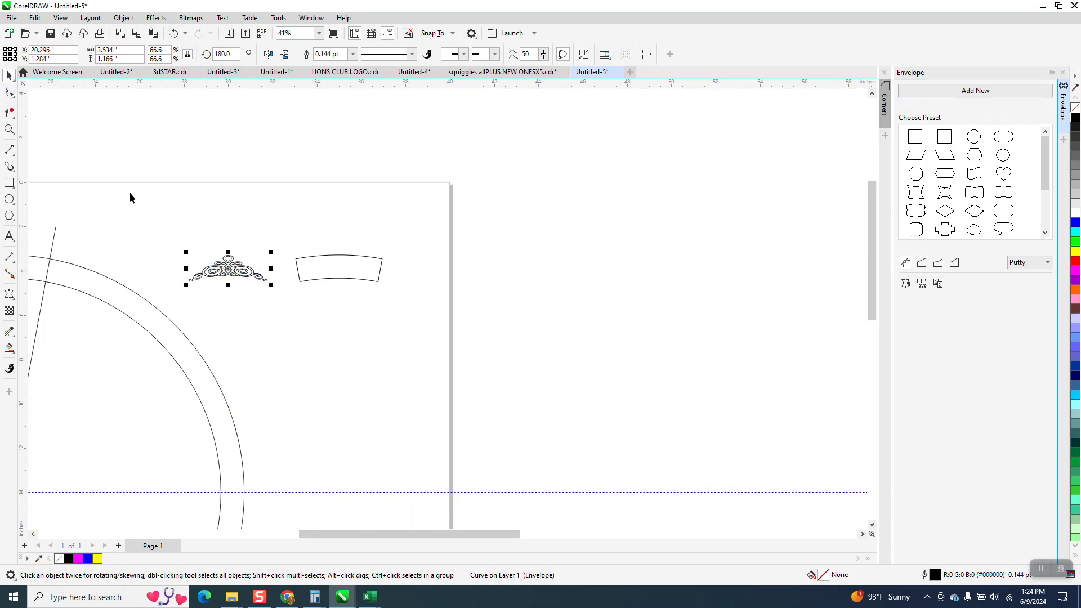
key("Left")
key("Left")
scroll(247, 221, "down", 1)
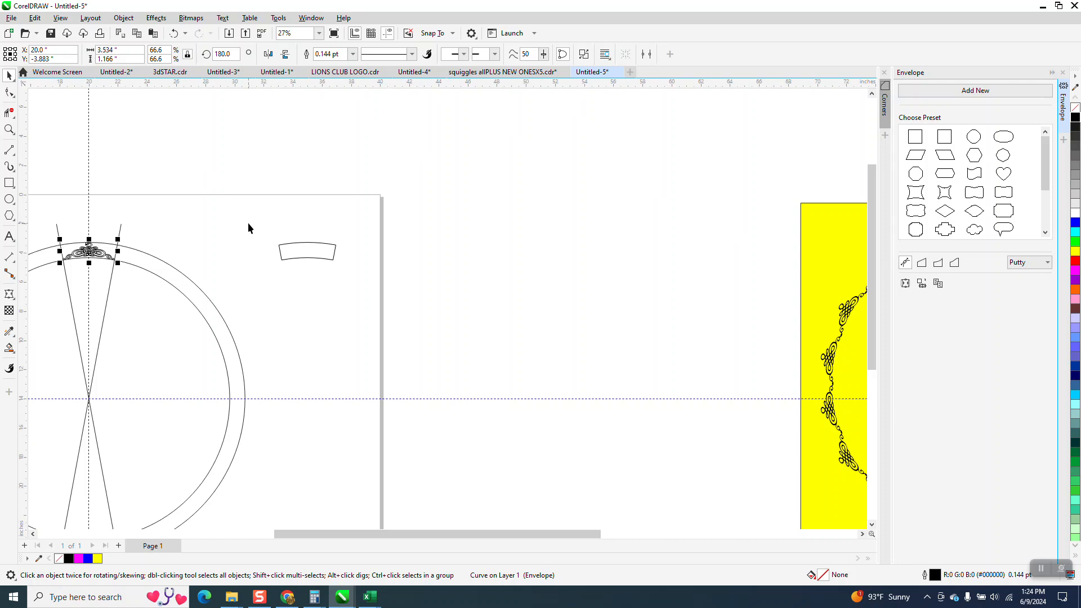
Delete both angled guide lines crossing the circles
left_click(120, 232)
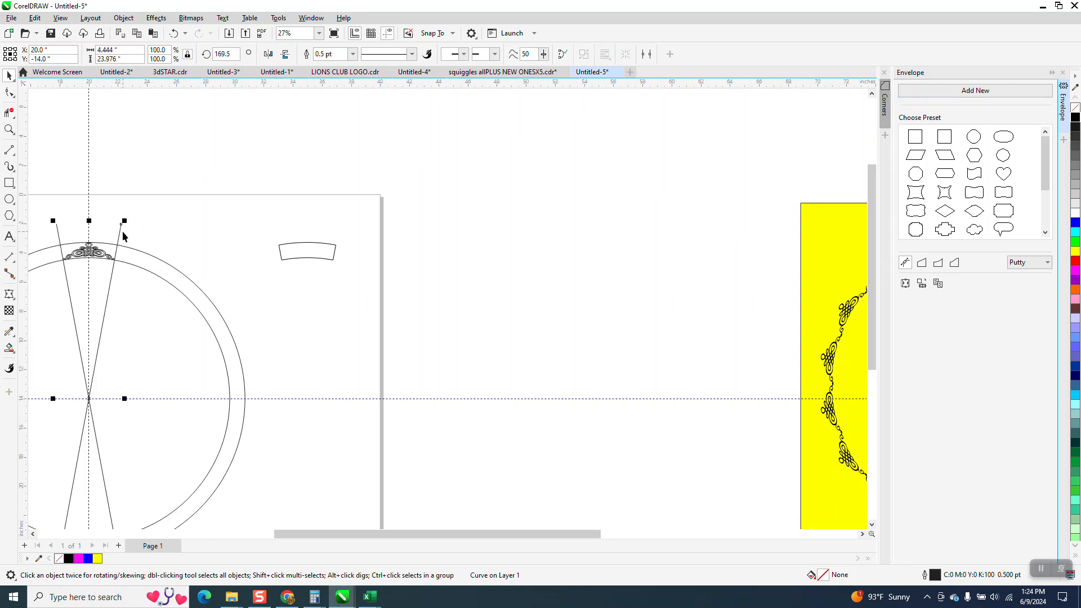
key("Delete")
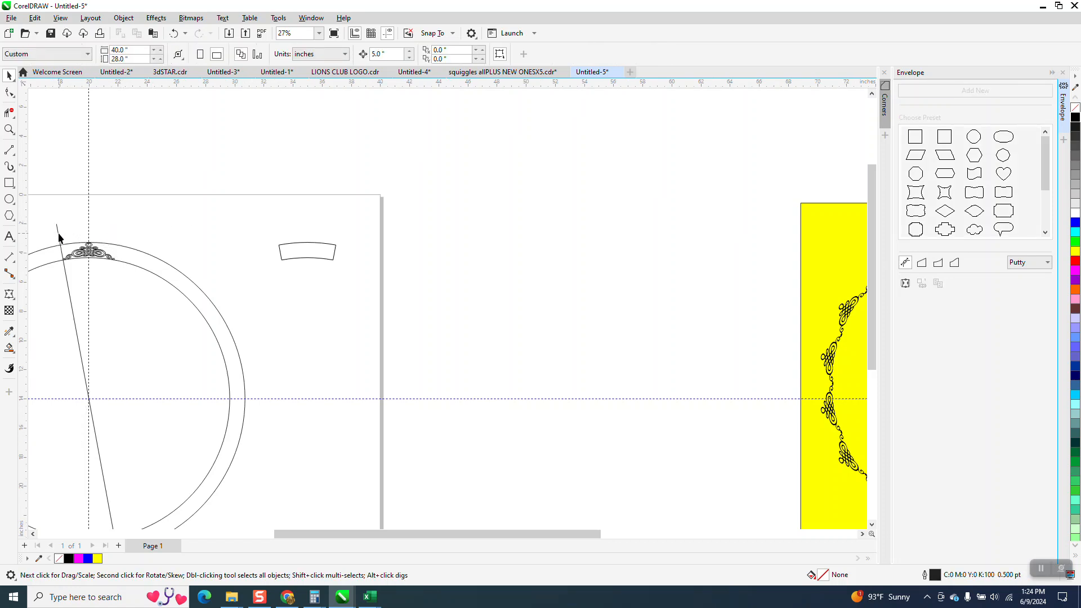
key("z")
left_click_drag(55, 213, 134, 292)
left_click(9, 75)
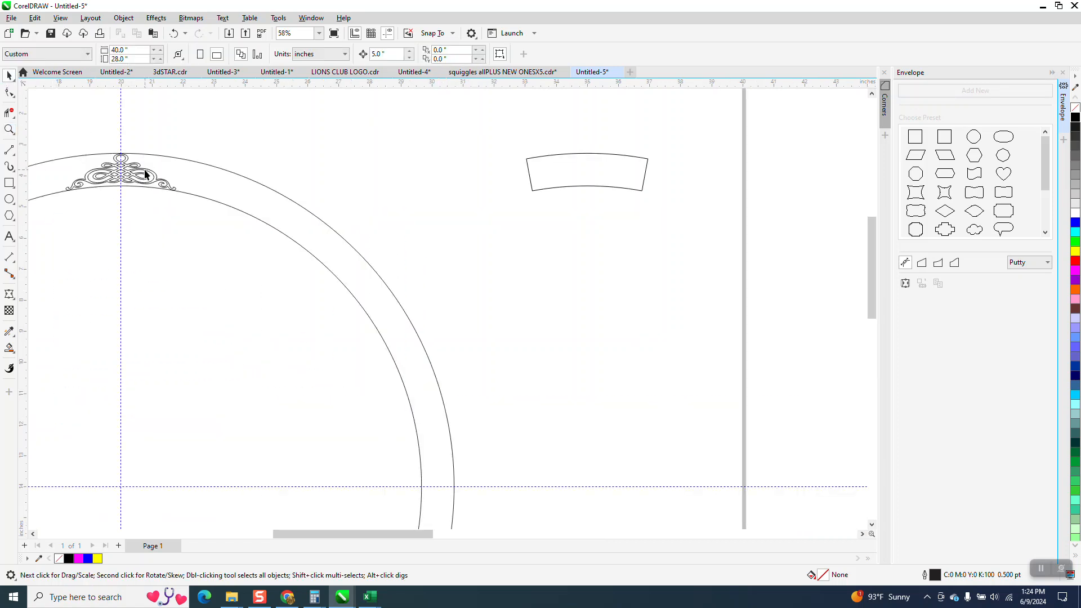
Rotate a copy of the top ornament about the circles' center, setting its rotation angle to 200 degrees
scroll(159, 183, "down", 2)
left_click(148, 178)
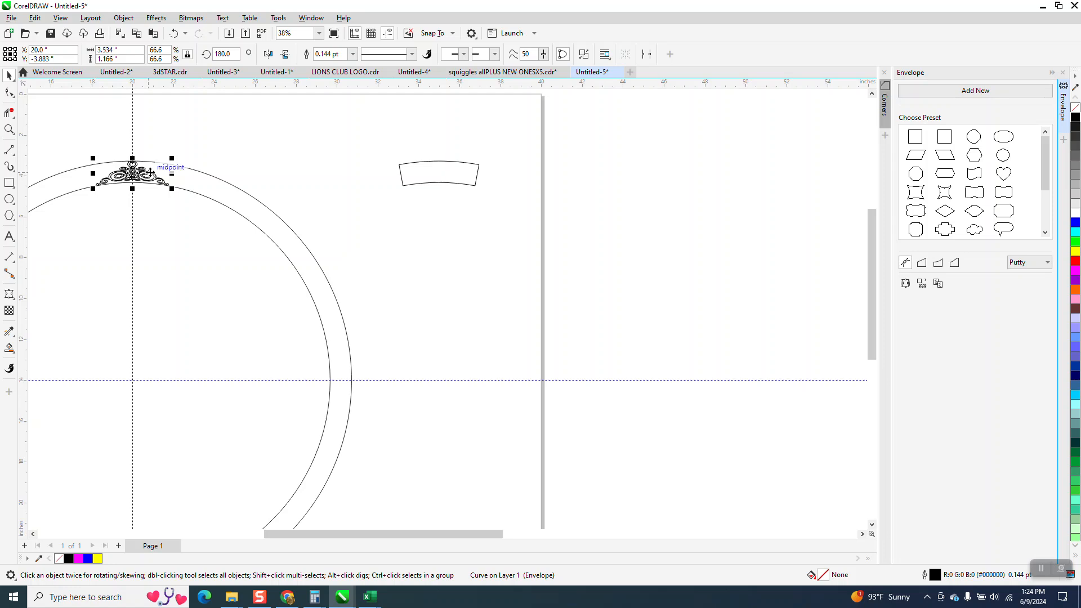
left_click(237, 54)
type("200")
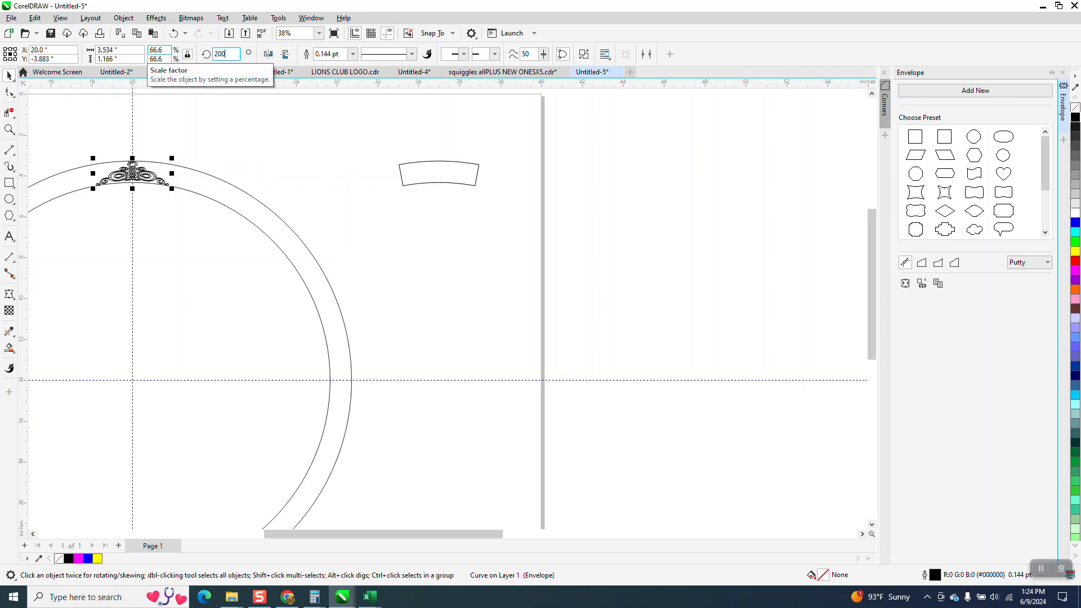
key("Return")
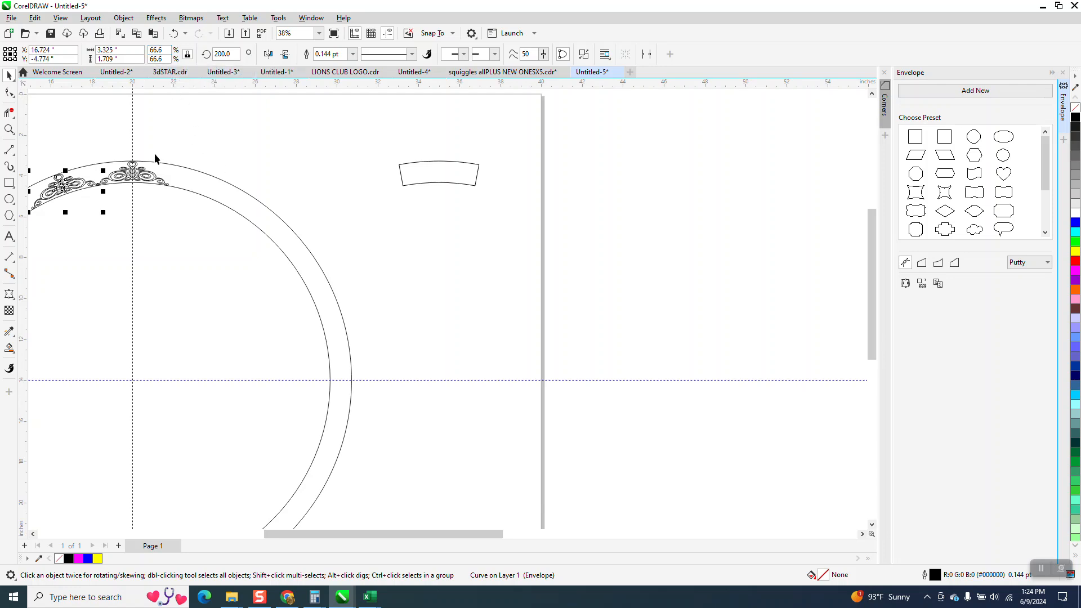
Examine up close how the scroll ends of the two neighbouring ornaments meet on the inner circle
left_click(9, 130)
left_click_drag(81, 172, 139, 213)
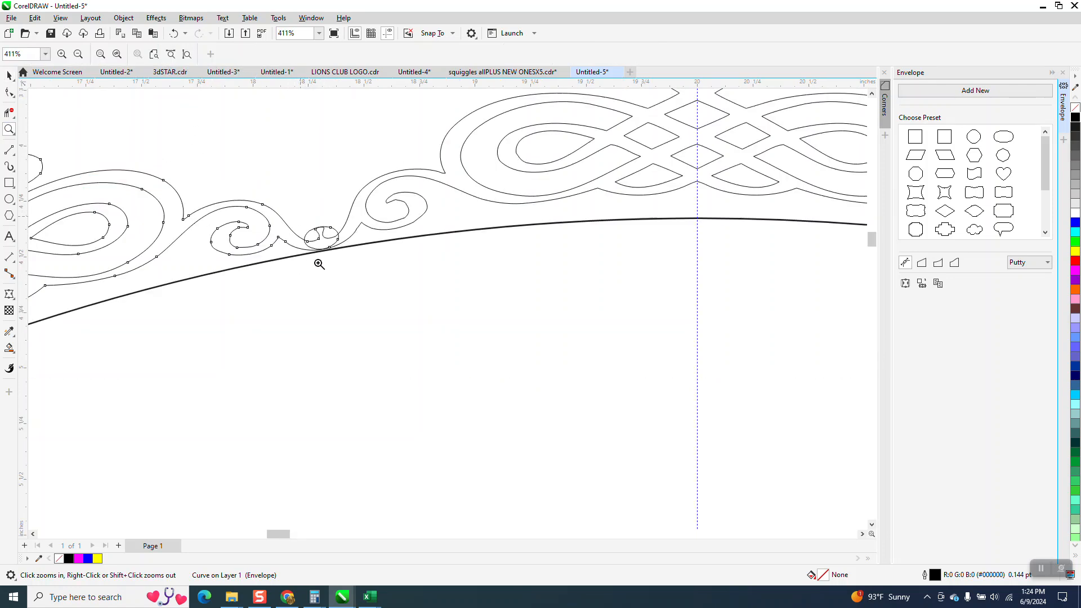
left_click_drag(297, 217, 378, 270)
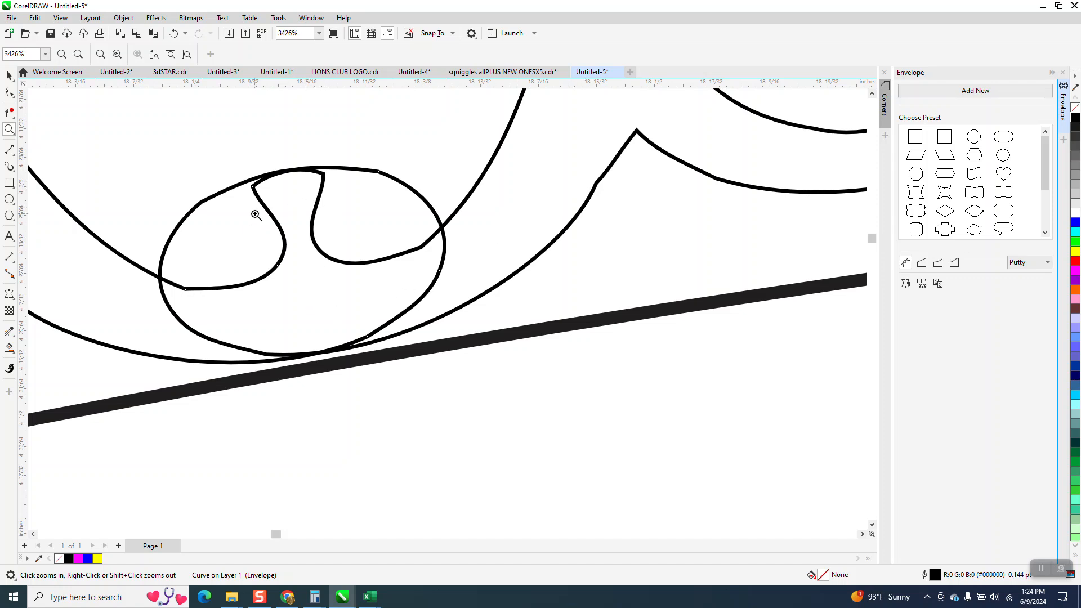
scroll(304, 210, "down", 3)
scroll(311, 211, "down", 2)
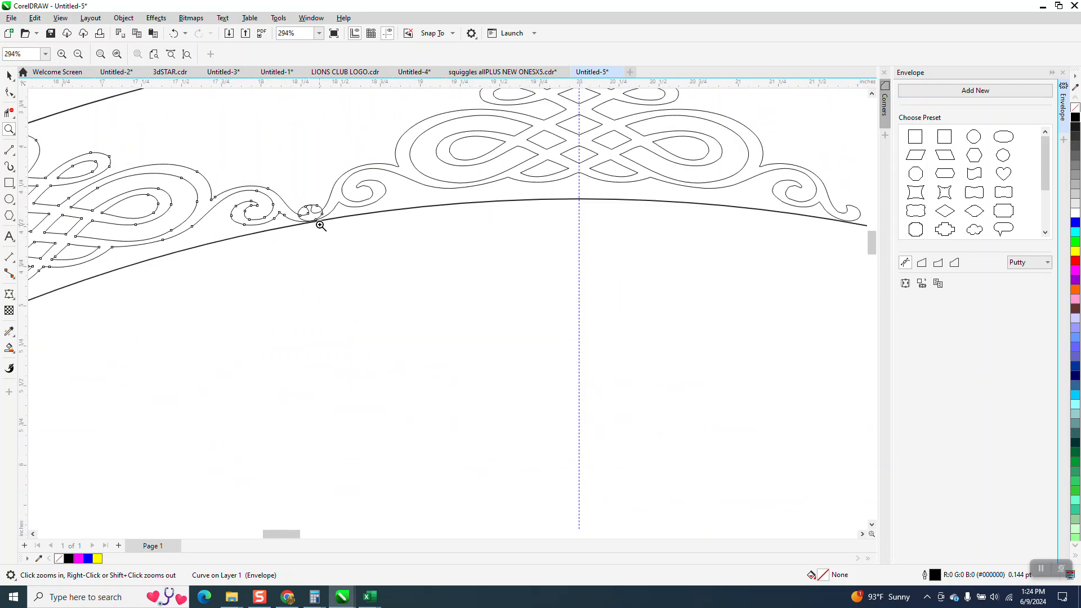
scroll(320, 219, "down", 3)
scroll(319, 219, "down", 1)
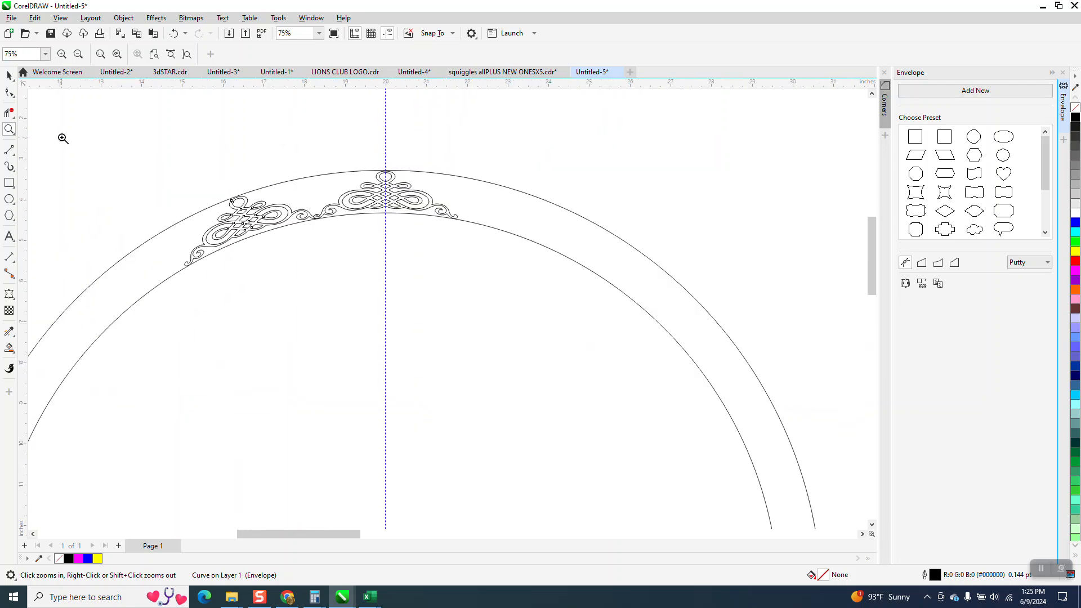
Rotate a copy of the second ornament about the circles' center, setting its rotation angle to 220 degrees
key("space")
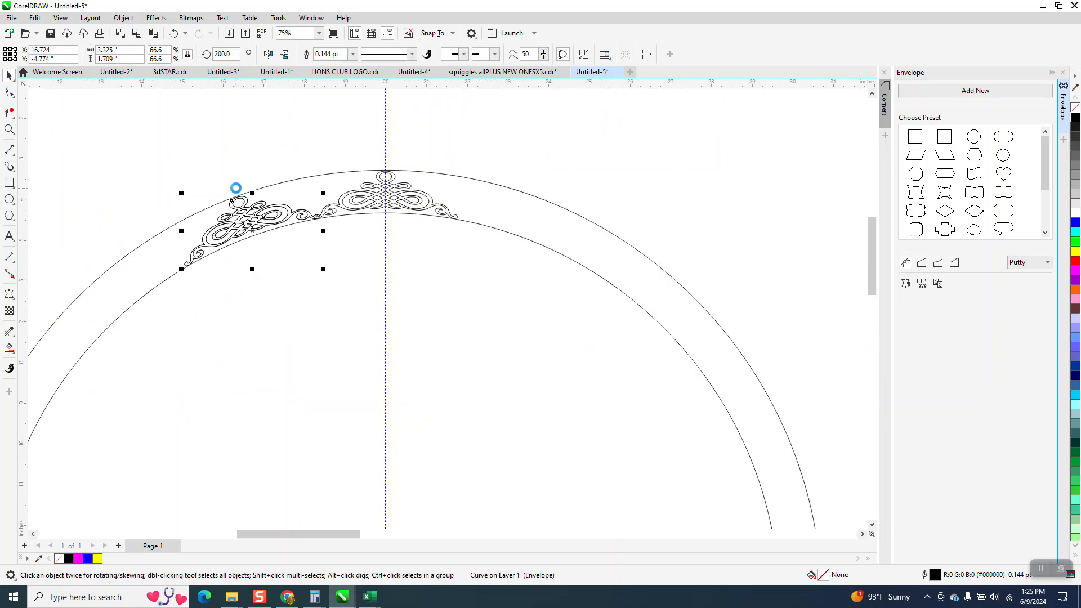
double_click(230, 54)
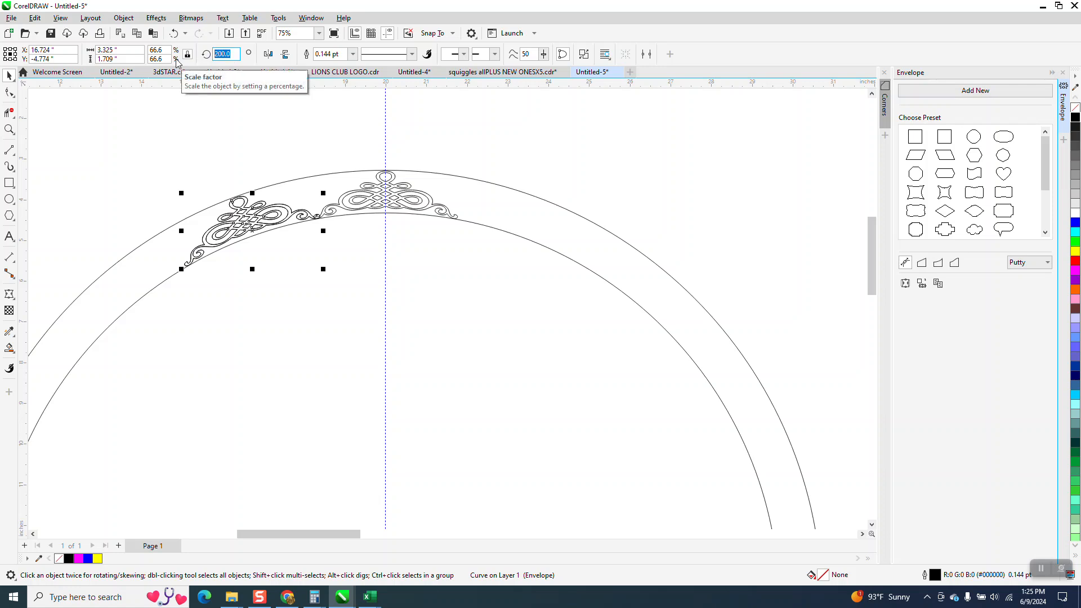
type("220")
key("Return")
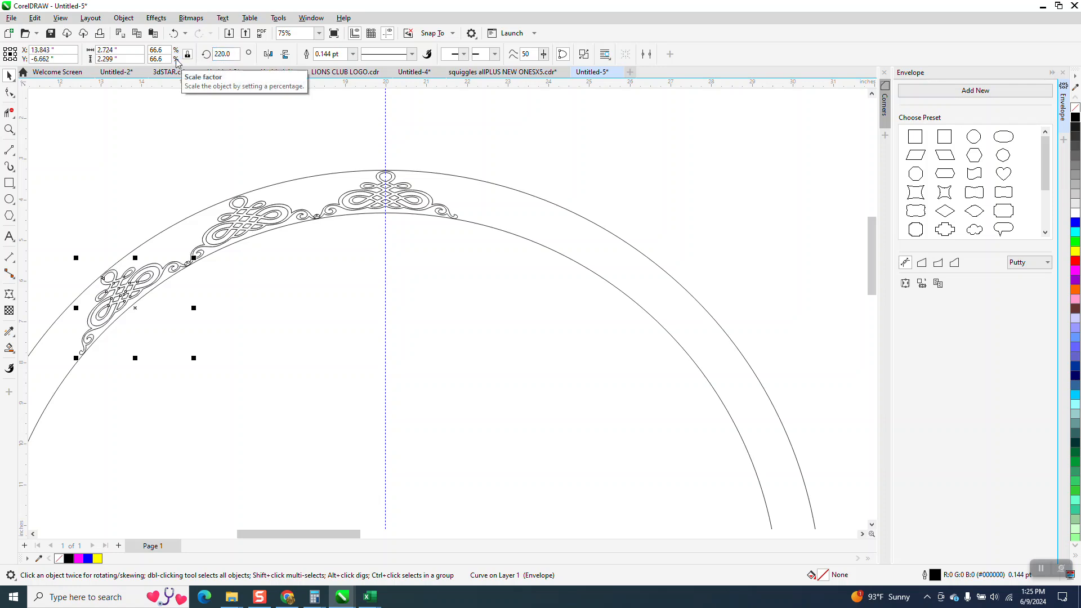
Repeat the 20-degree rotated duplication until the ornaments fill the whole ring around the circles' center
key("ctrl+d")
key("ctrl+d")
key("ctrl+d")
key("ctrl+d")
key("ctrl+d")
key("ctrl+d")
key("ctrl+d")
key("ctrl+d")
key("ctrl+d")
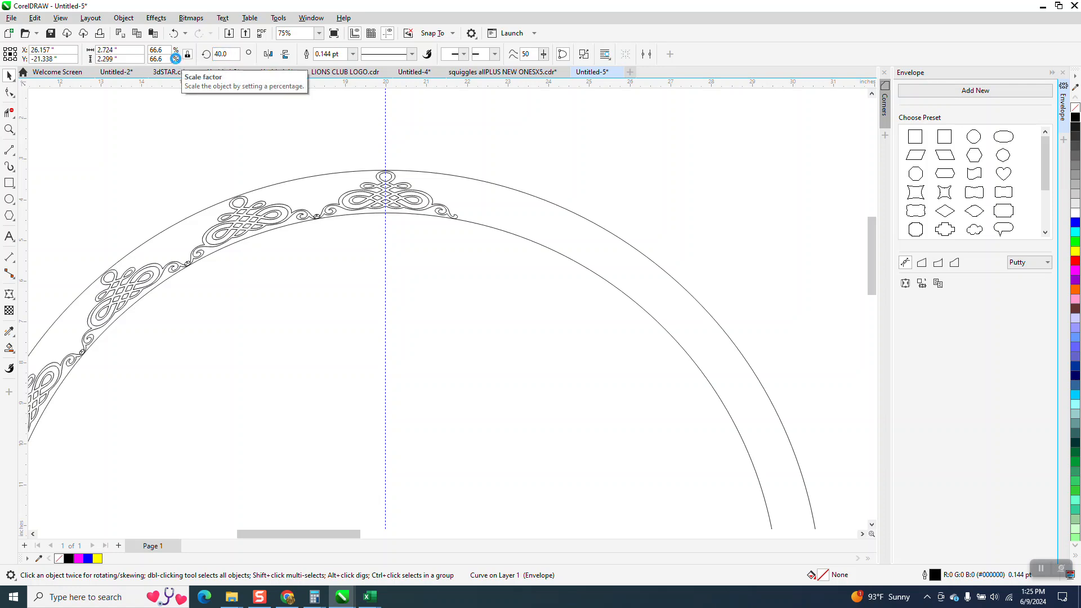
key("ctrl+d")
key("ctrl+d")
key("ctrl+d")
key("ctrl+d")
key("ctrl+d")
key("ctrl+d")
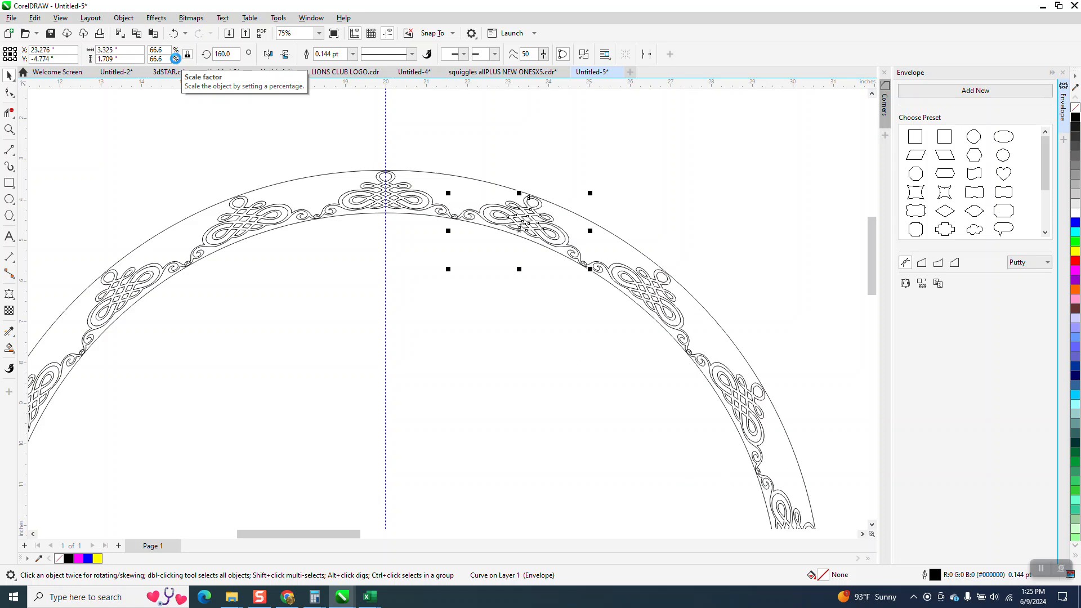
Move the outer guide circle 15 inches to the right, away from the ornaments
scroll(343, 248, "down", 2)
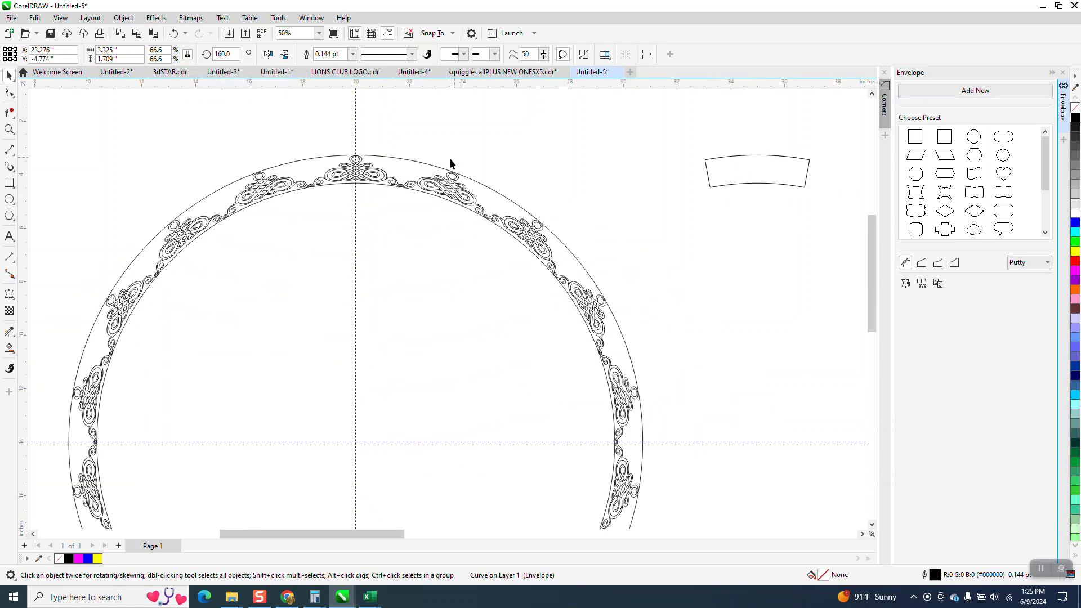
left_click(433, 169)
left_click(433, 169)
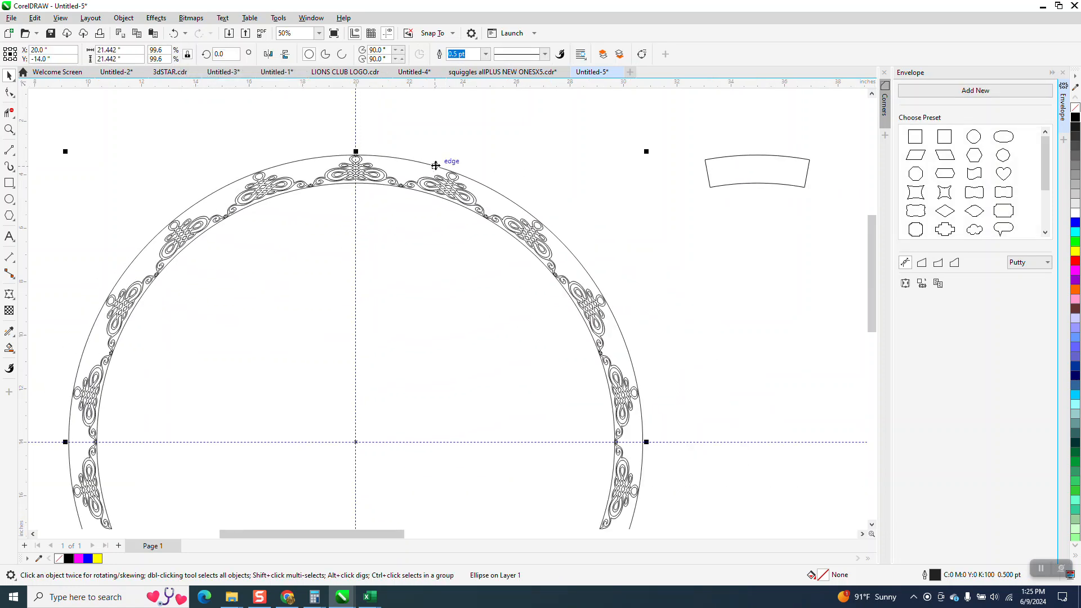
key("Right")
key("Right")
Move the inner guide circle 15 inches to the right, concentric with the outer one
key("Right")
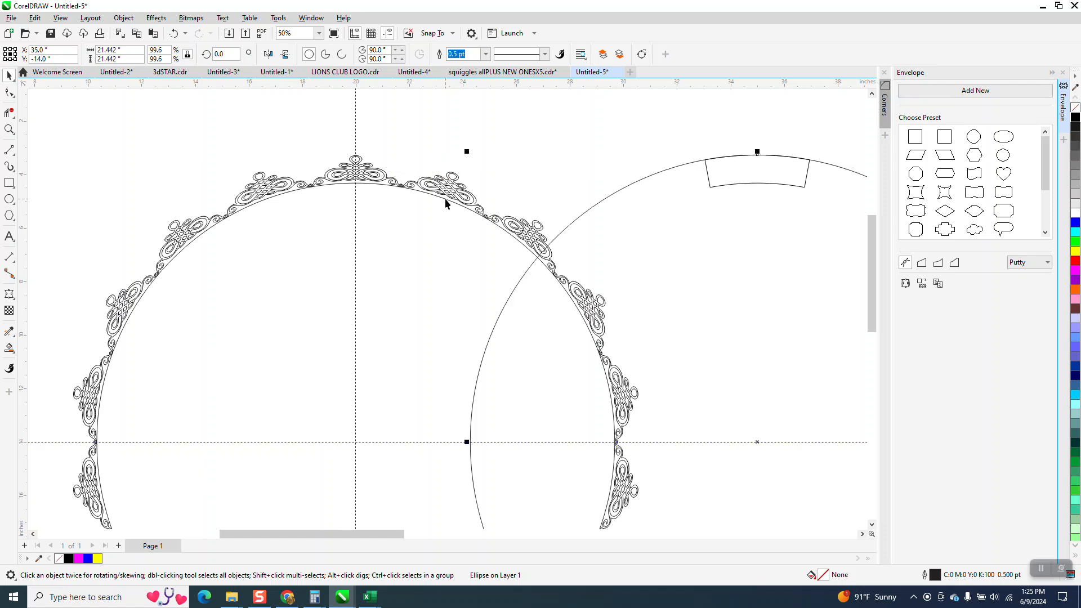
left_click(445, 198)
key("Right")
key("Right")
key("Right")
scroll(630, 202, "down", 3)
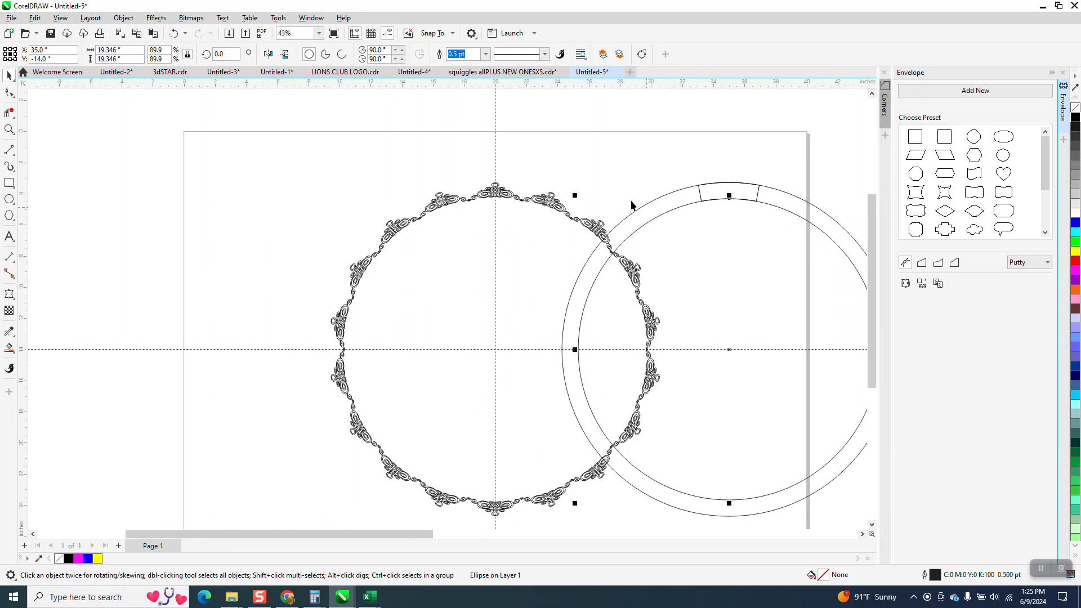
Move both guide circles another 10 inches to the right, clear of the ornament ring
left_click_drag(689, 433, 690, 434)
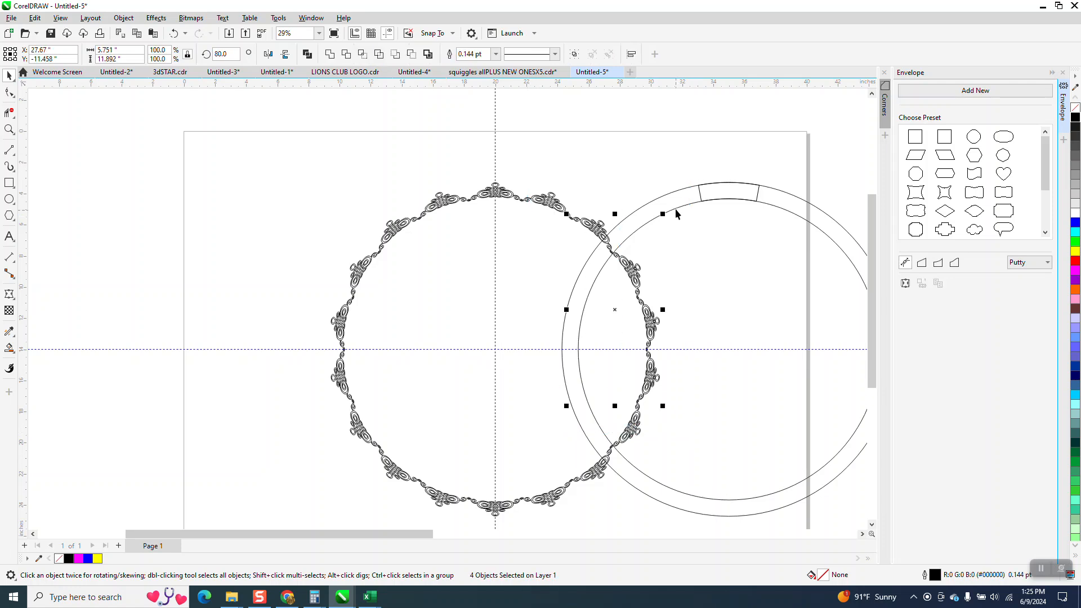
left_click(675, 208)
key("Right")
key("Right")
left_click(672, 192)
key("Right")
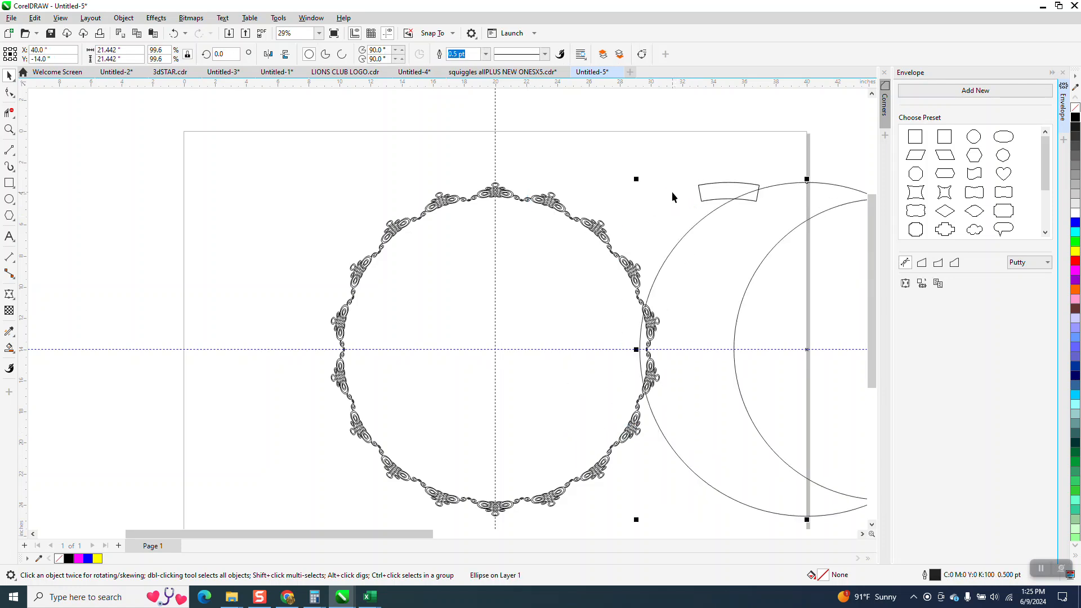
key("Right")
Weld all the ornaments of the ring into one curve and inspect the joint between two neighbouring scrolls
left_click_drag(303, 149, 700, 522)
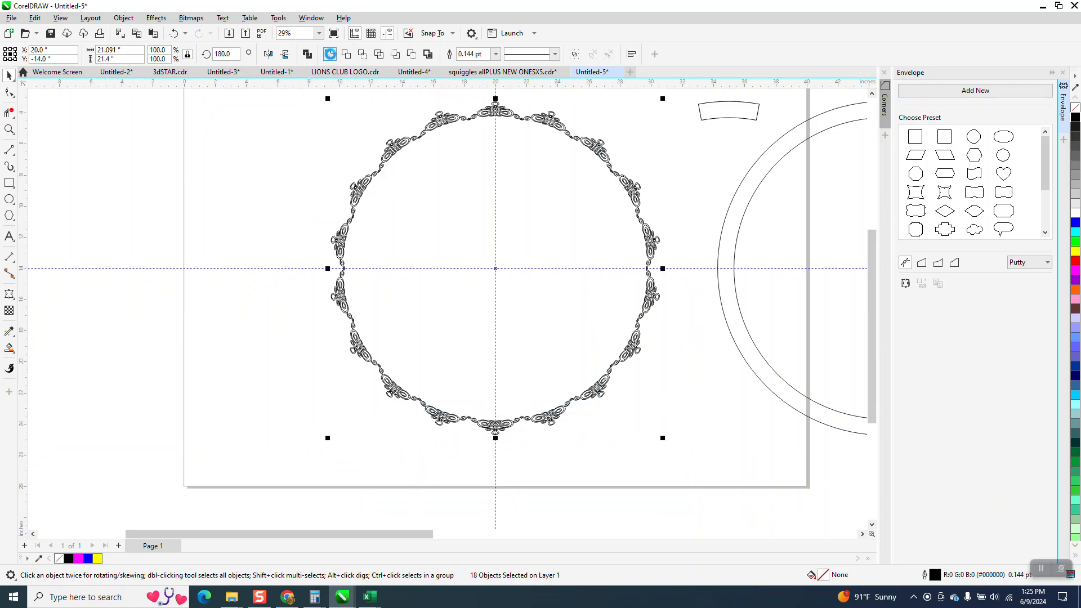
left_click(10, 129)
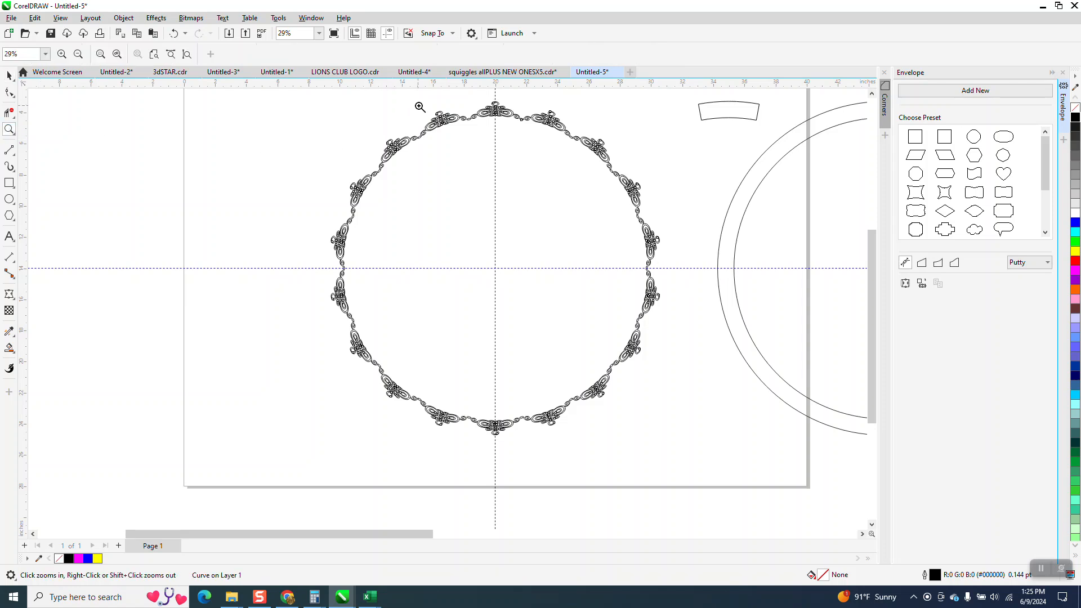
left_click_drag(419, 107, 522, 163)
left_click_drag(444, 163, 493, 221)
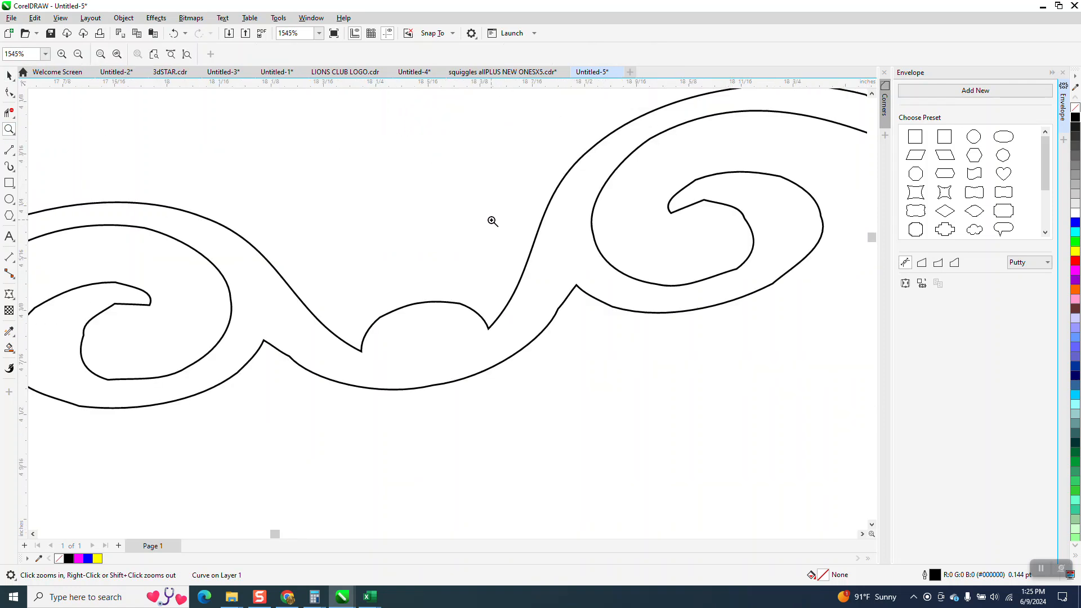
scroll(493, 221, "down", 10)
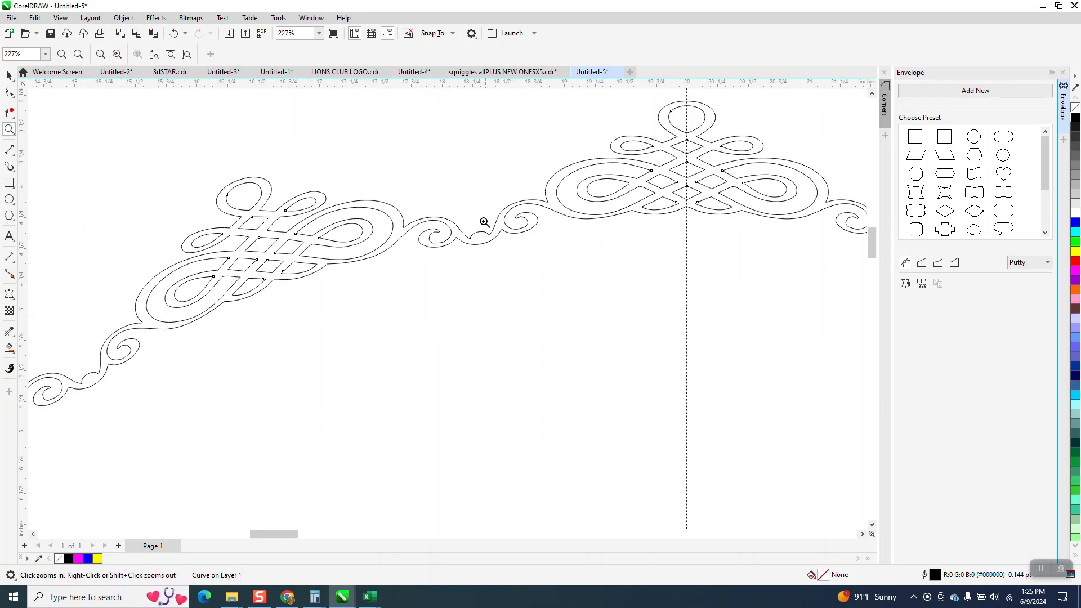
Smart Fill the body of the welded ornament ring with yellow and no outline
left_click(9, 348)
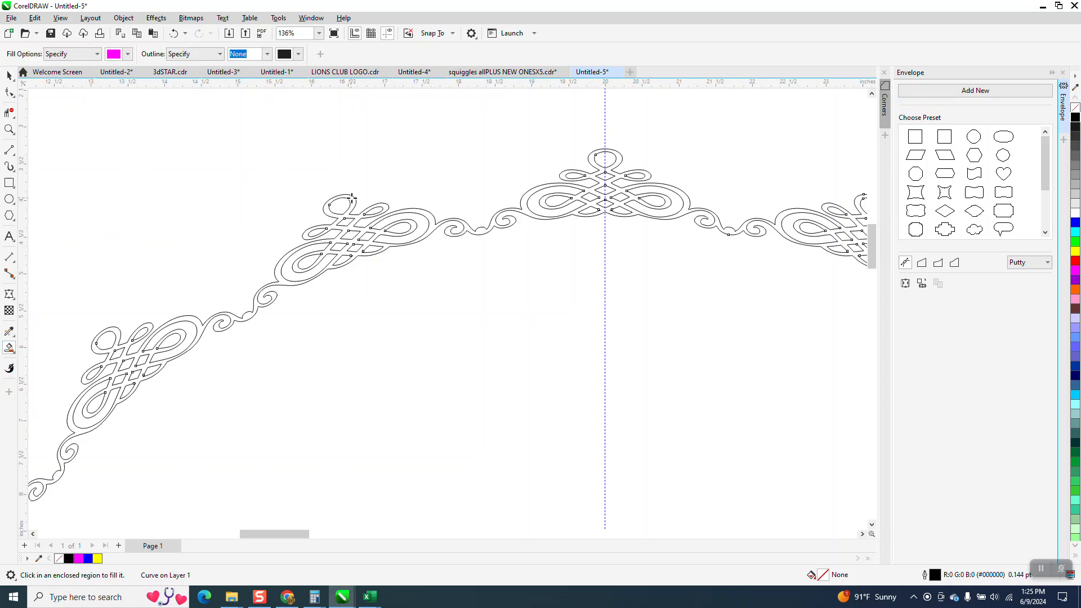
left_click(127, 54)
left_click(204, 124)
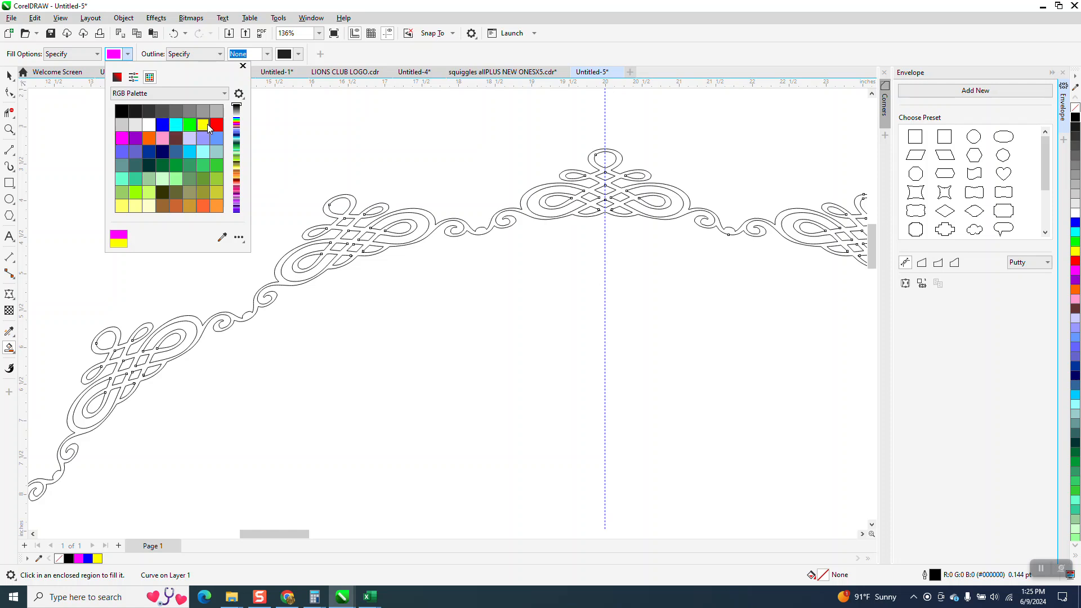
left_click(353, 200)
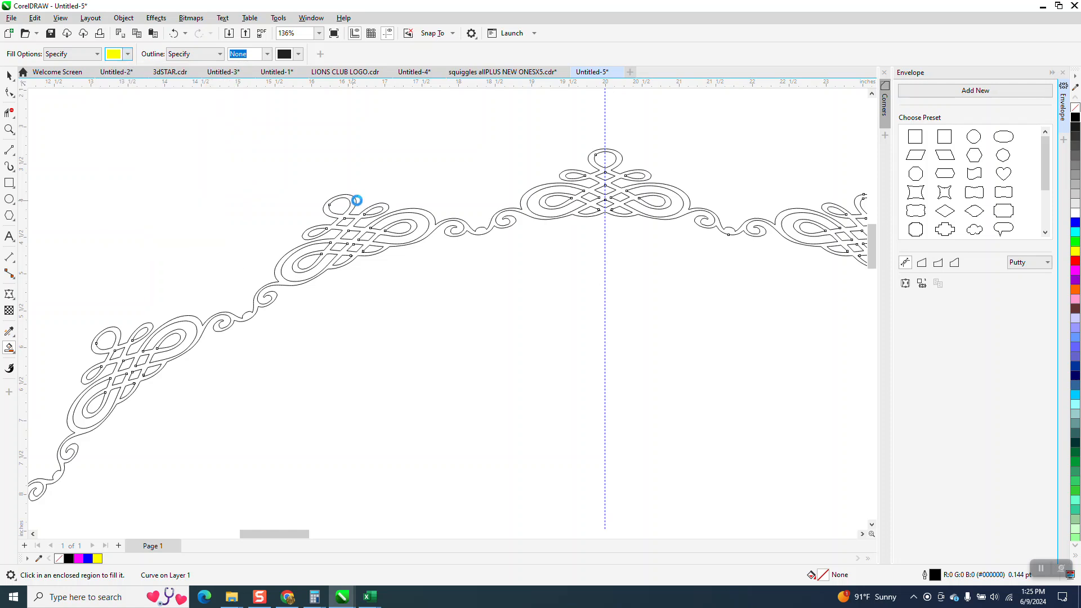
scroll(356, 202, "down", 6)
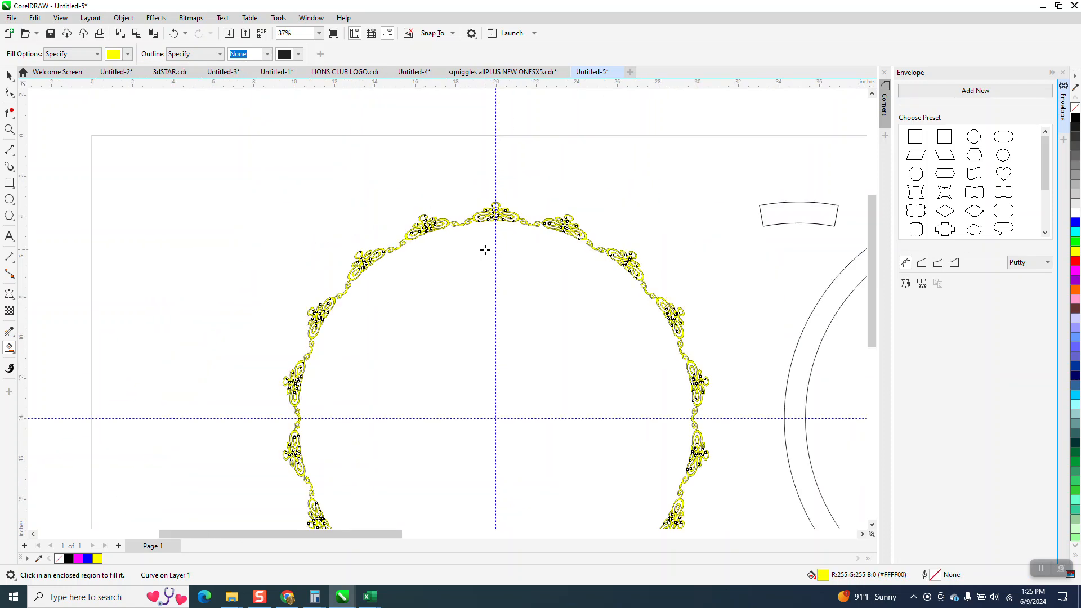
Move the yellow-filled ring about 30 inches to the left, off the original outlined ring
key("Left")
key("Left")
key("Left")
key("Left")
key("Left")
key("Left")
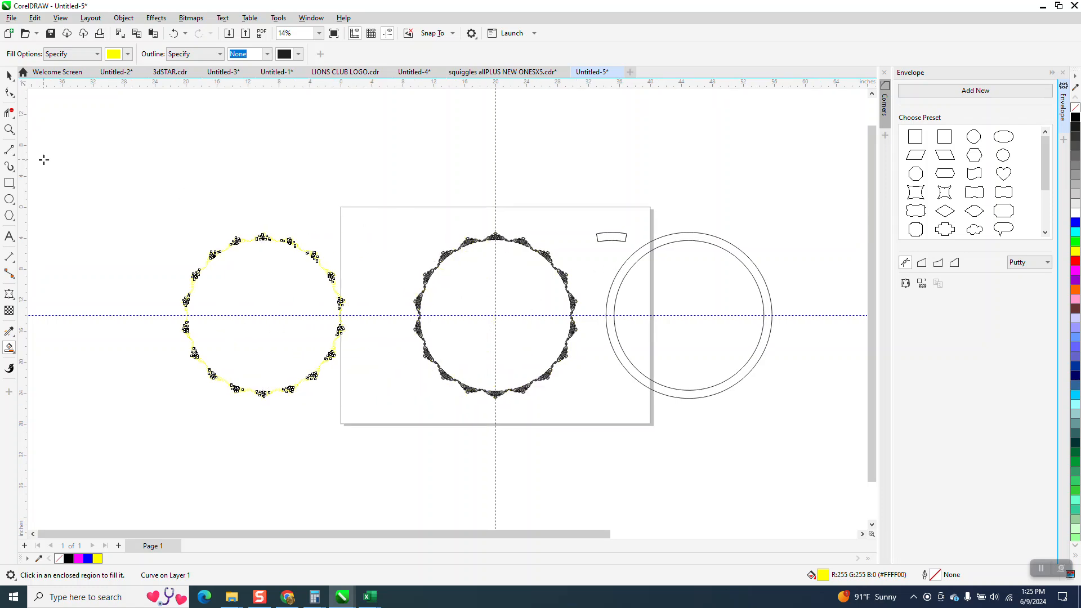
Draw a rectangle about 28.5 by 27.9 inches around the yellow ring and fill it with black
left_click(9, 182)
left_click_drag(151, 208, 390, 428)
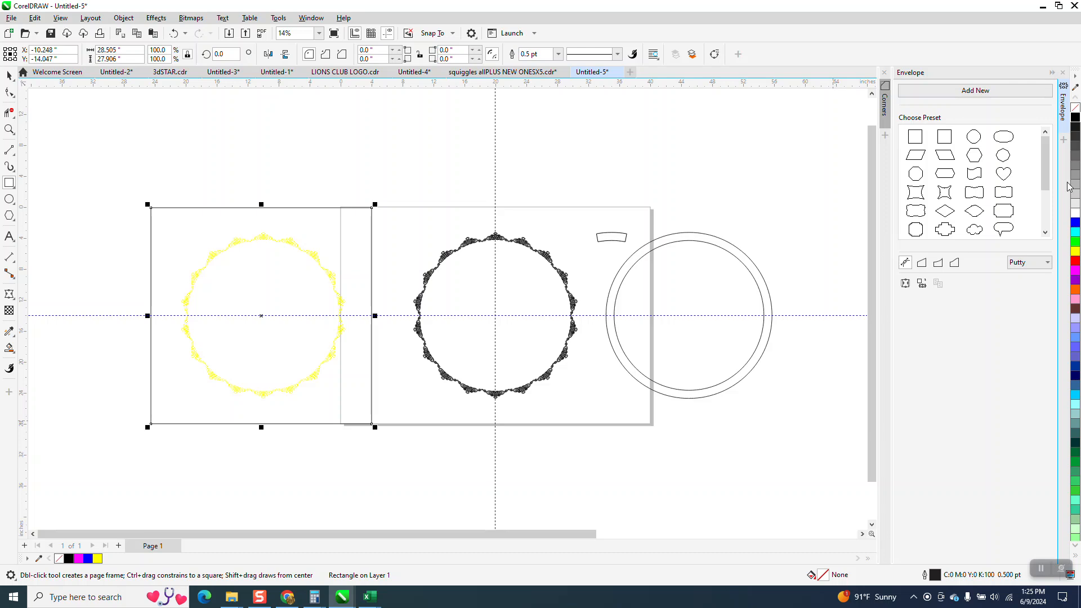
left_click(1075, 117)
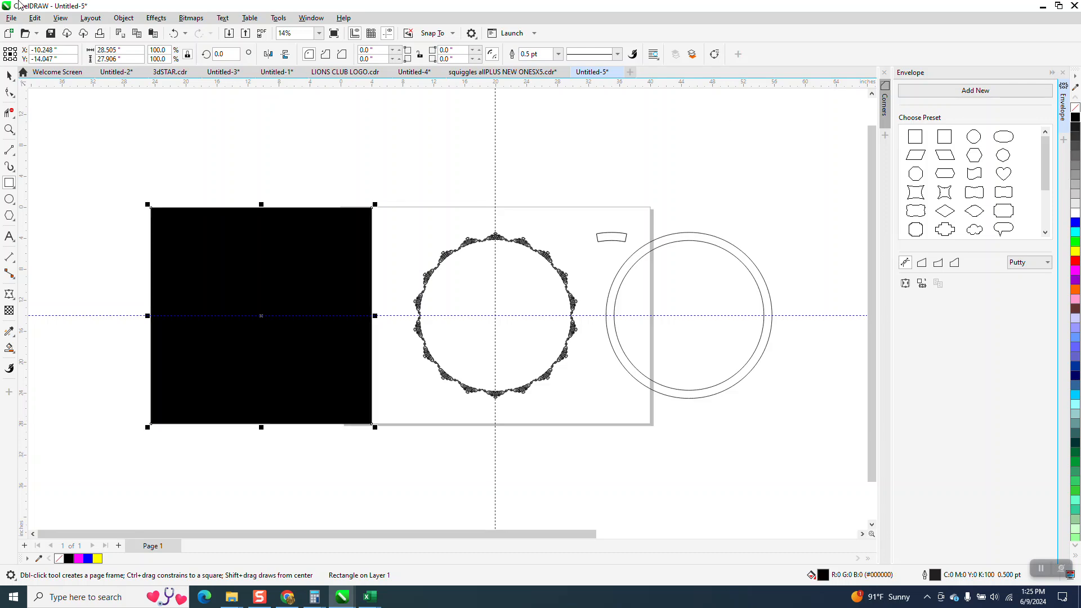
Send the black rectangle to the back, behind the yellow ornament ring
left_click(121, 19)
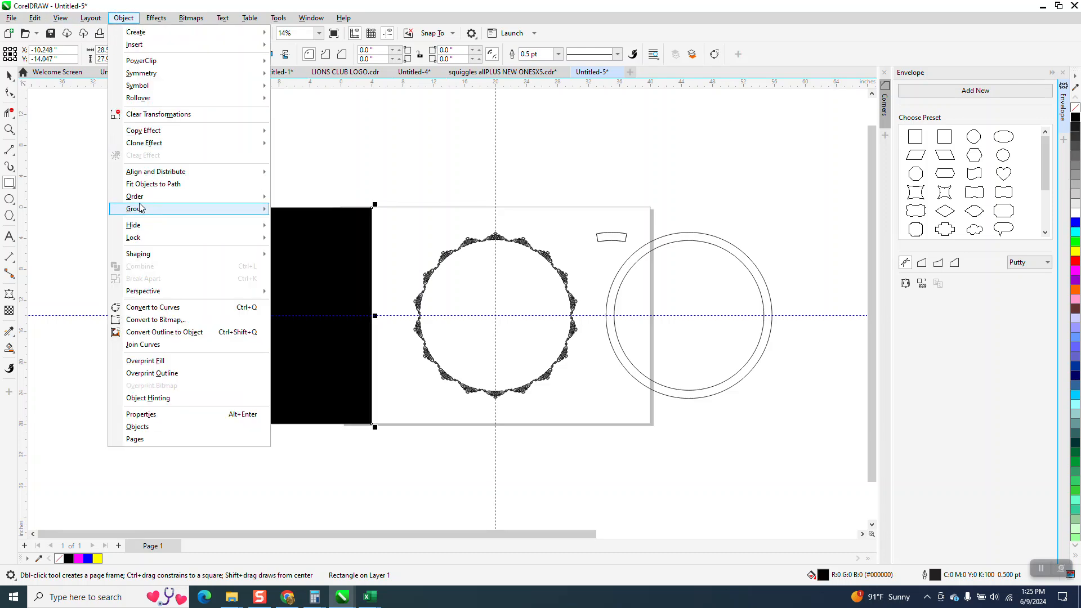
mouse_move(141, 199)
left_click(311, 210)
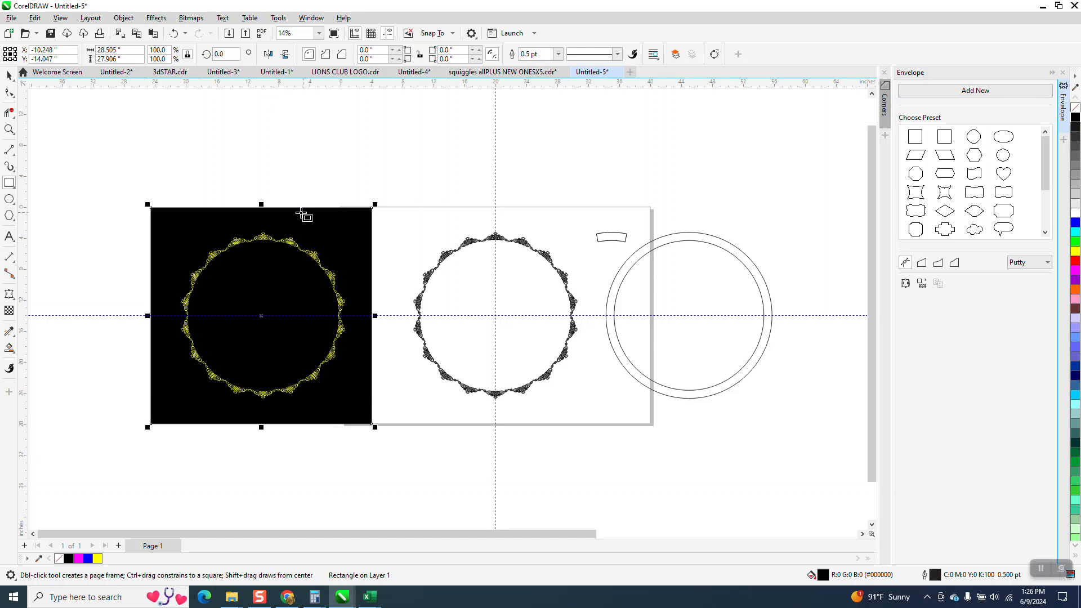
Examine the yellow ornament ring on its black background, both up close at the upper ornaments and as a whole
left_click(9, 130)
left_click_drag(202, 219, 293, 272)
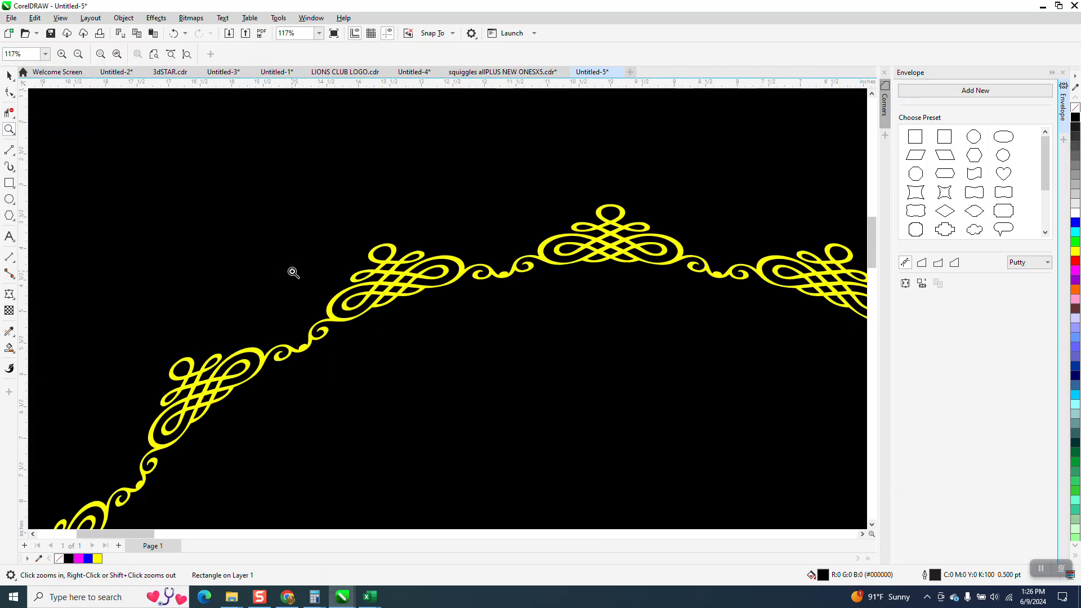
scroll(287, 266, "down", 3)
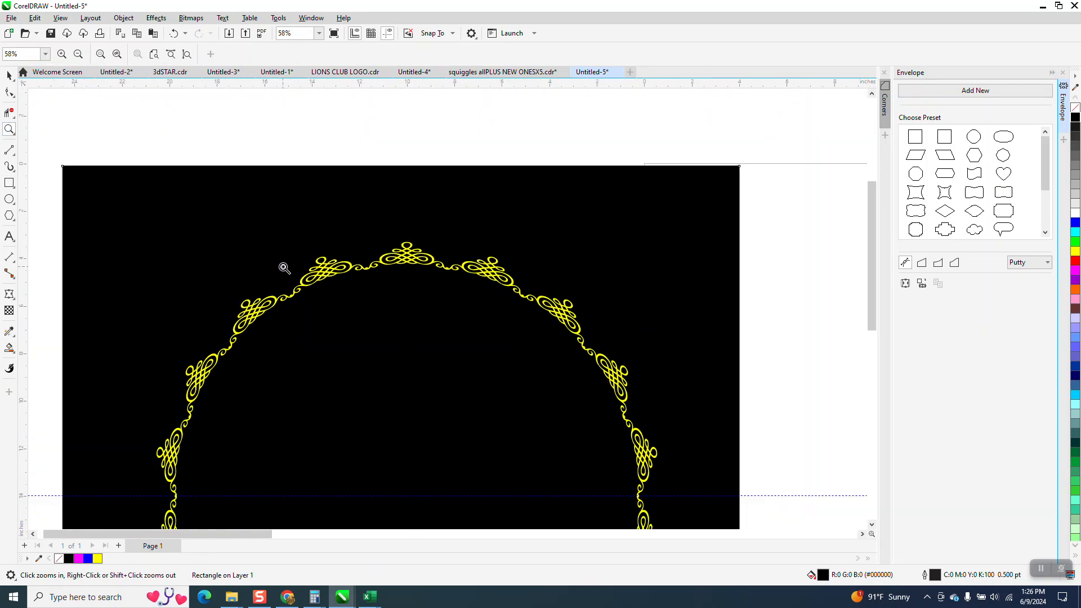
scroll(311, 249, "down", 1)
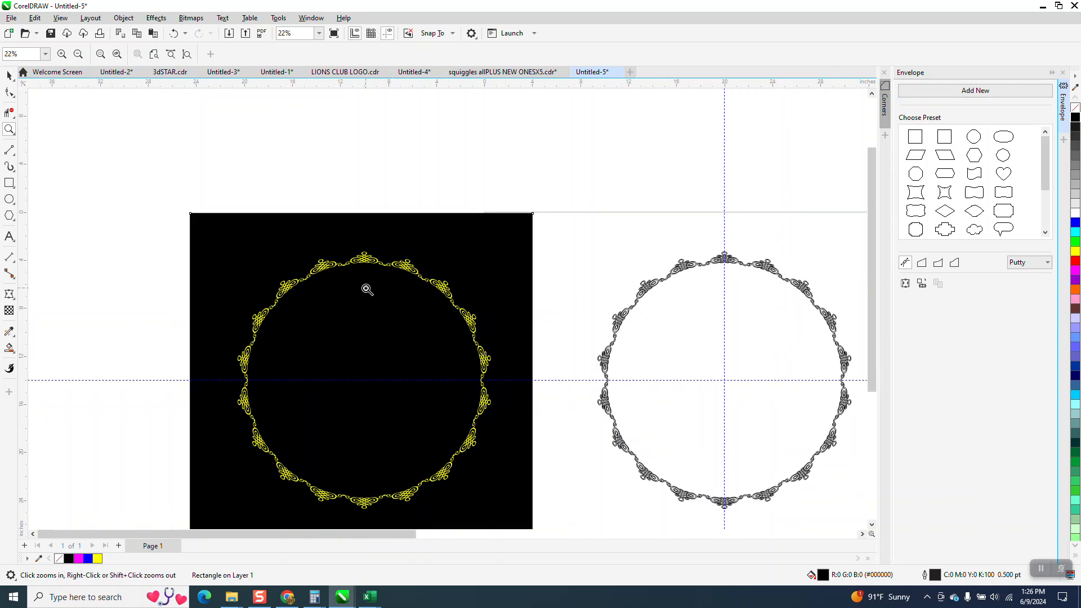
scroll(367, 285, "down", 1)
scroll(434, 308, "down", 1)
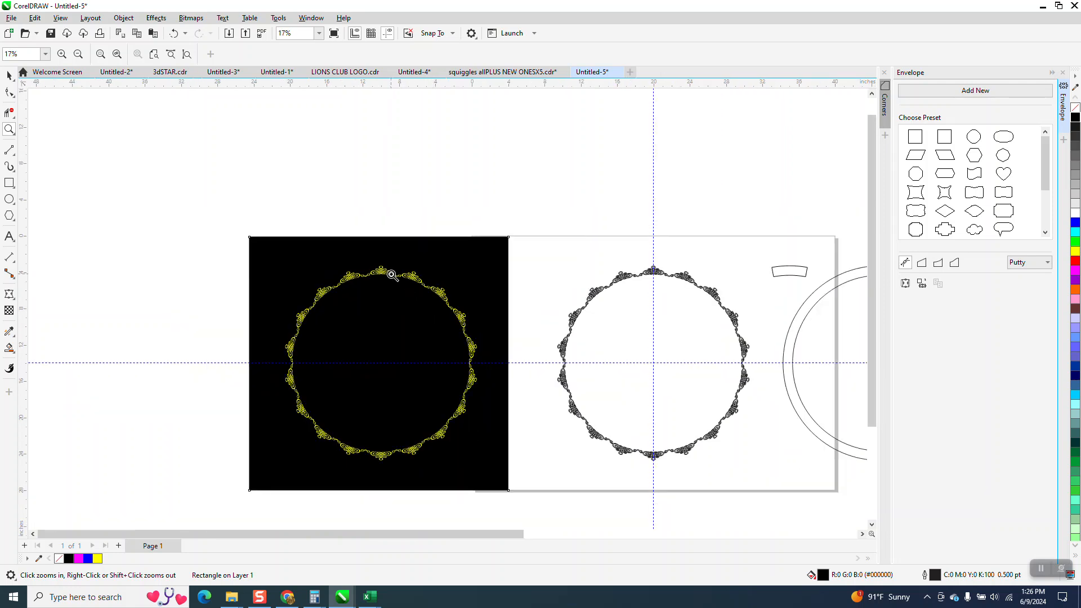
left_click_drag(370, 249, 406, 297)
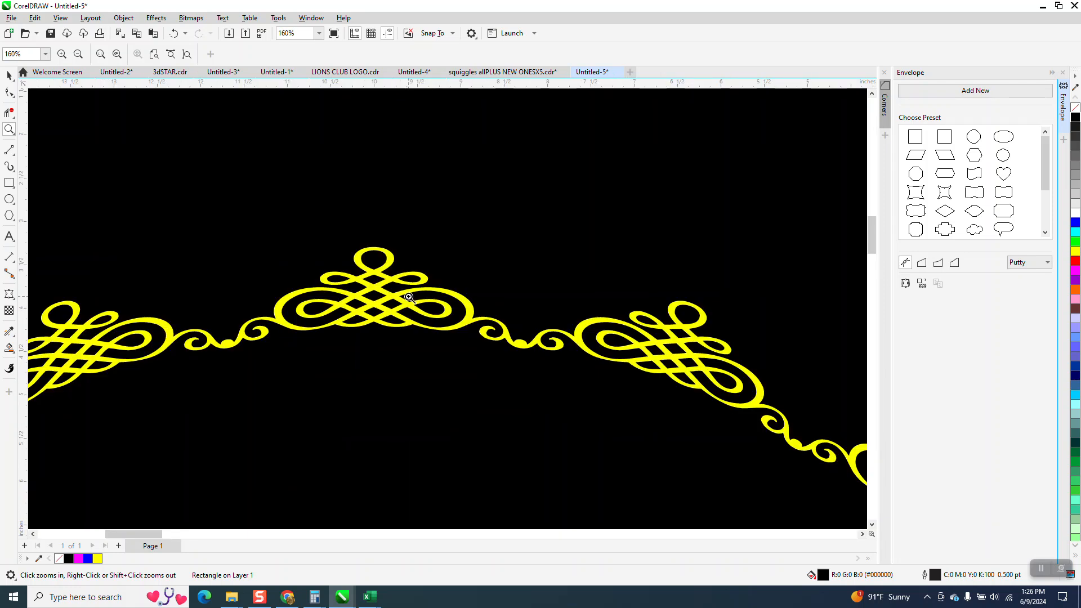
scroll(408, 298, "down", 4)
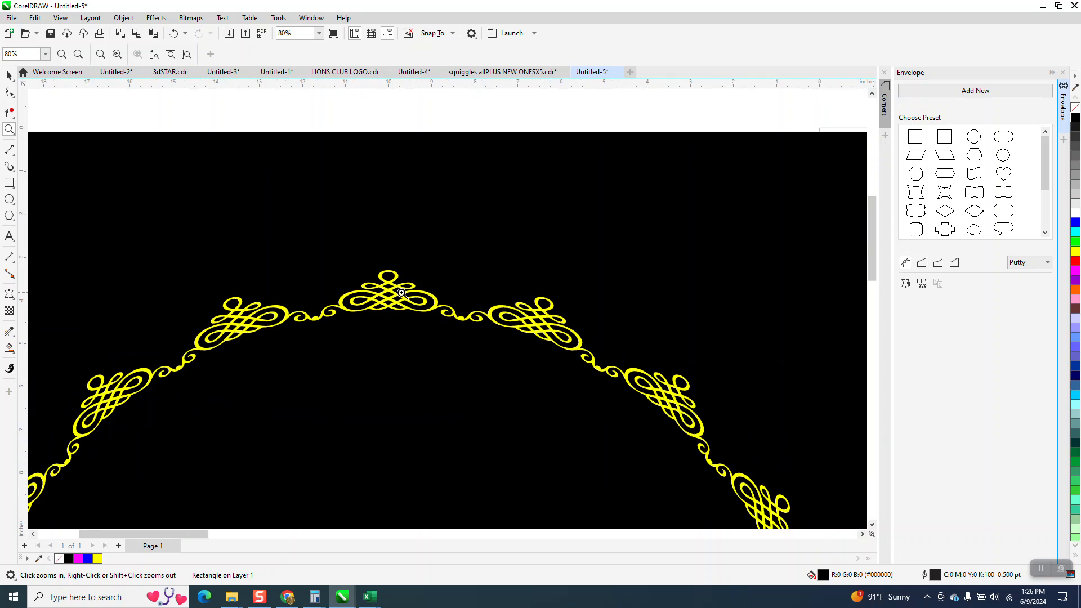
scroll(398, 288, "down", 3)
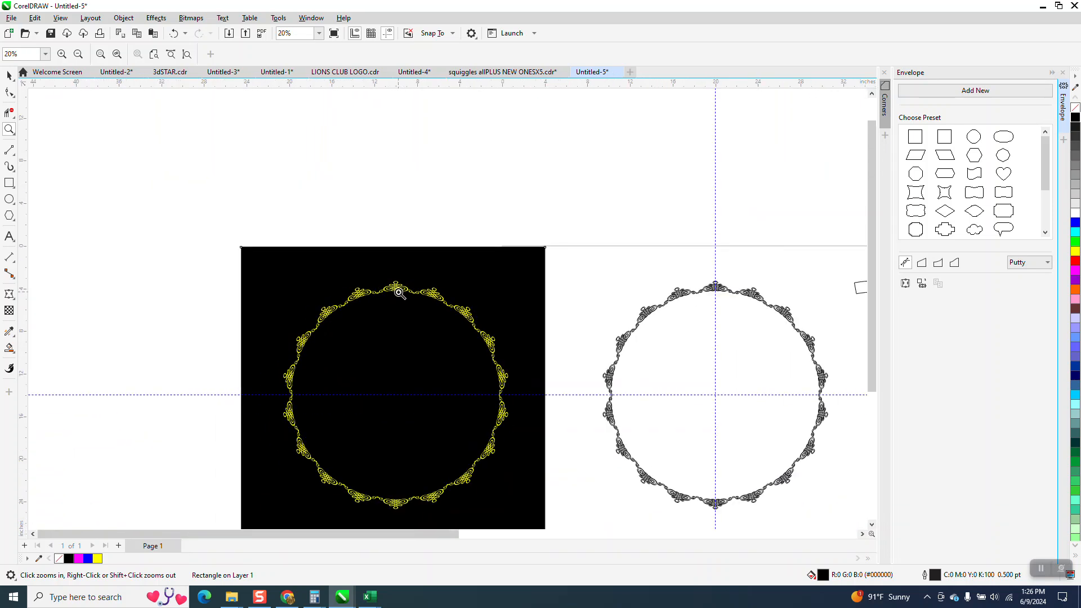